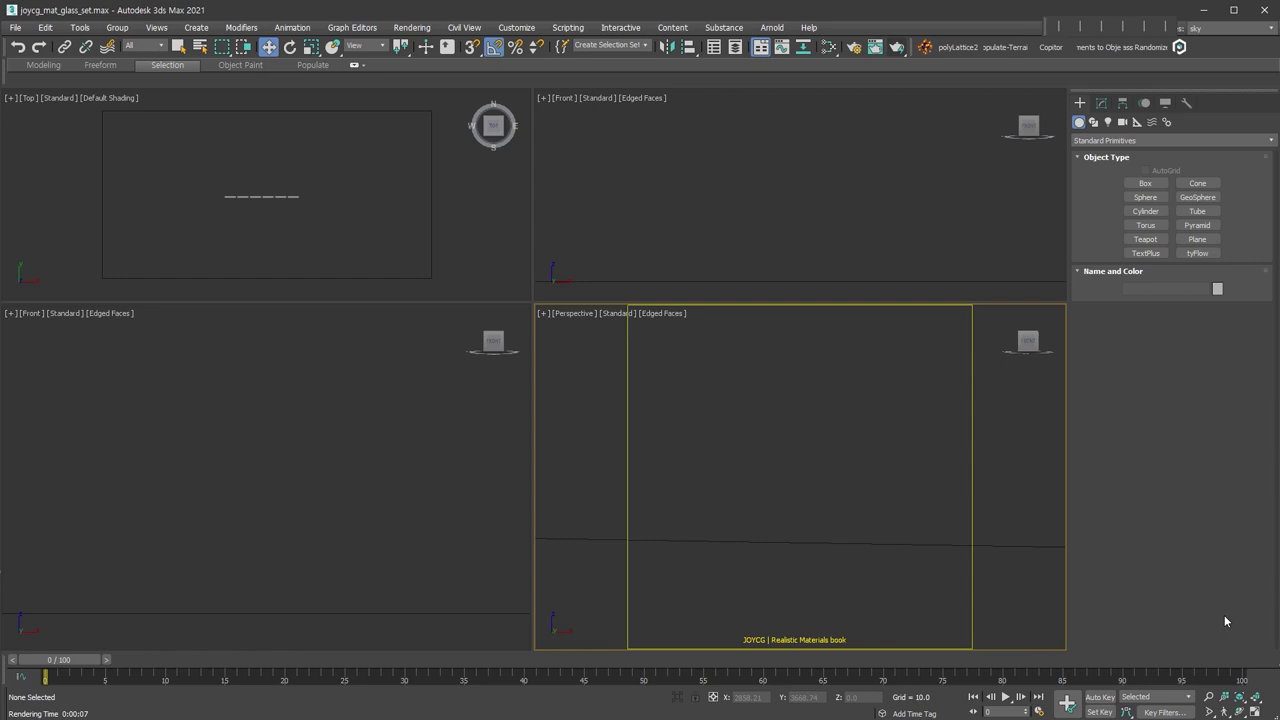
# Draw a tall narrow box in the Front view and move it back in the Top view.
pyautogui.click(1145, 183)
pyautogui.moveTo(138, 372)
pyautogui.mouseDown()
pyautogui.moveTo(229, 534)
pyautogui.moveTo(185, 605)
pyautogui.mouseUp()
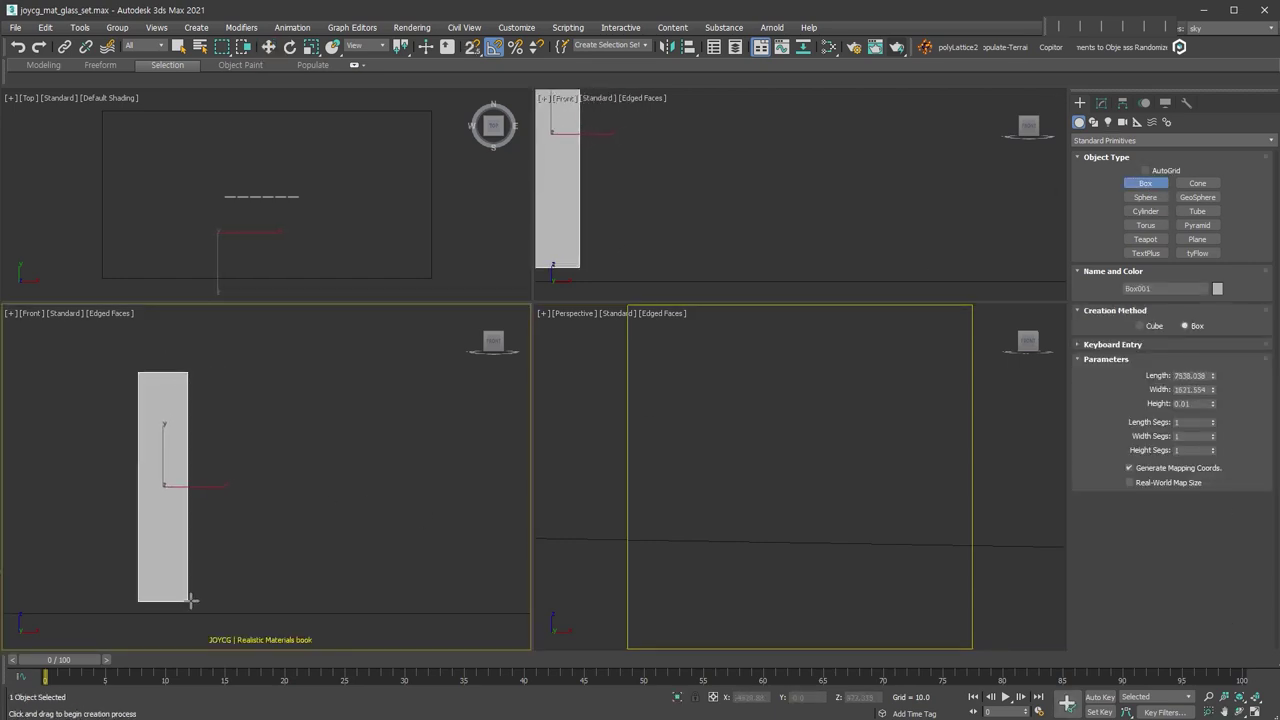
pyautogui.rightClick(185, 605)
pyautogui.moveTo(200, 452); pyautogui.dragTo(241, 600)
pyautogui.rightClick(245, 268)
pyautogui.press('w')
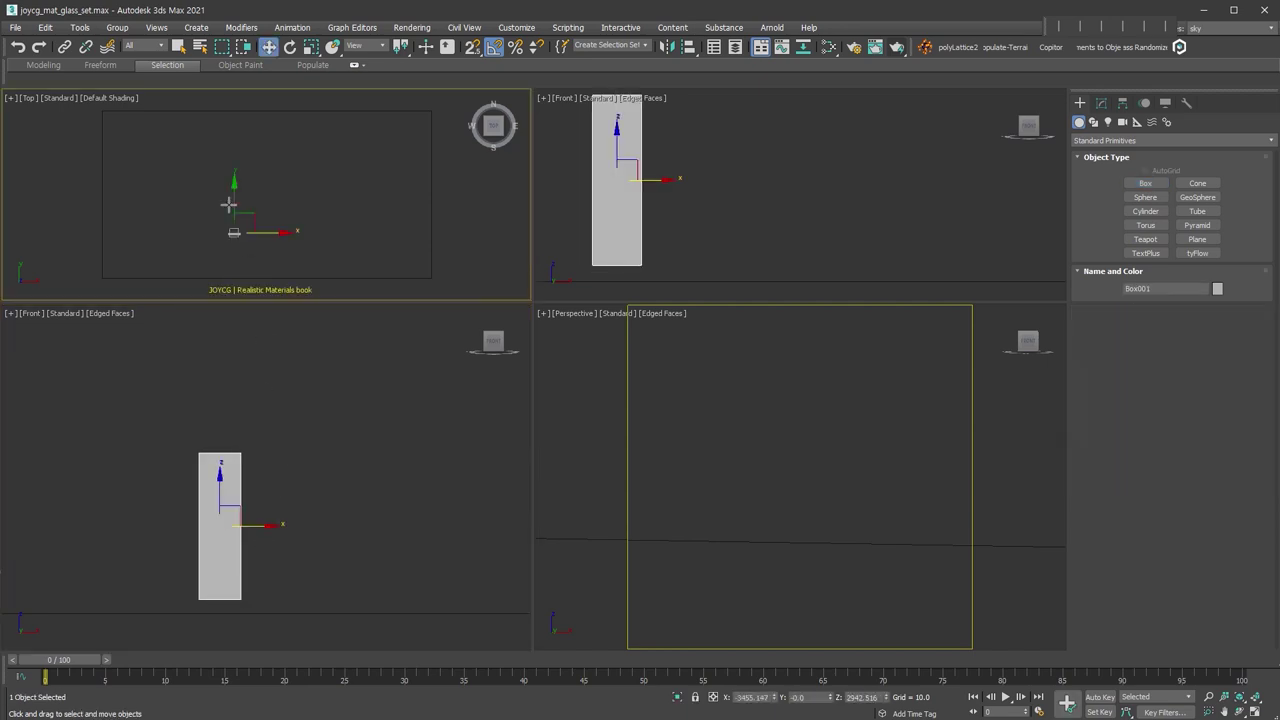
pyautogui.moveTo(233, 202); pyautogui.dragTo(233, 149)
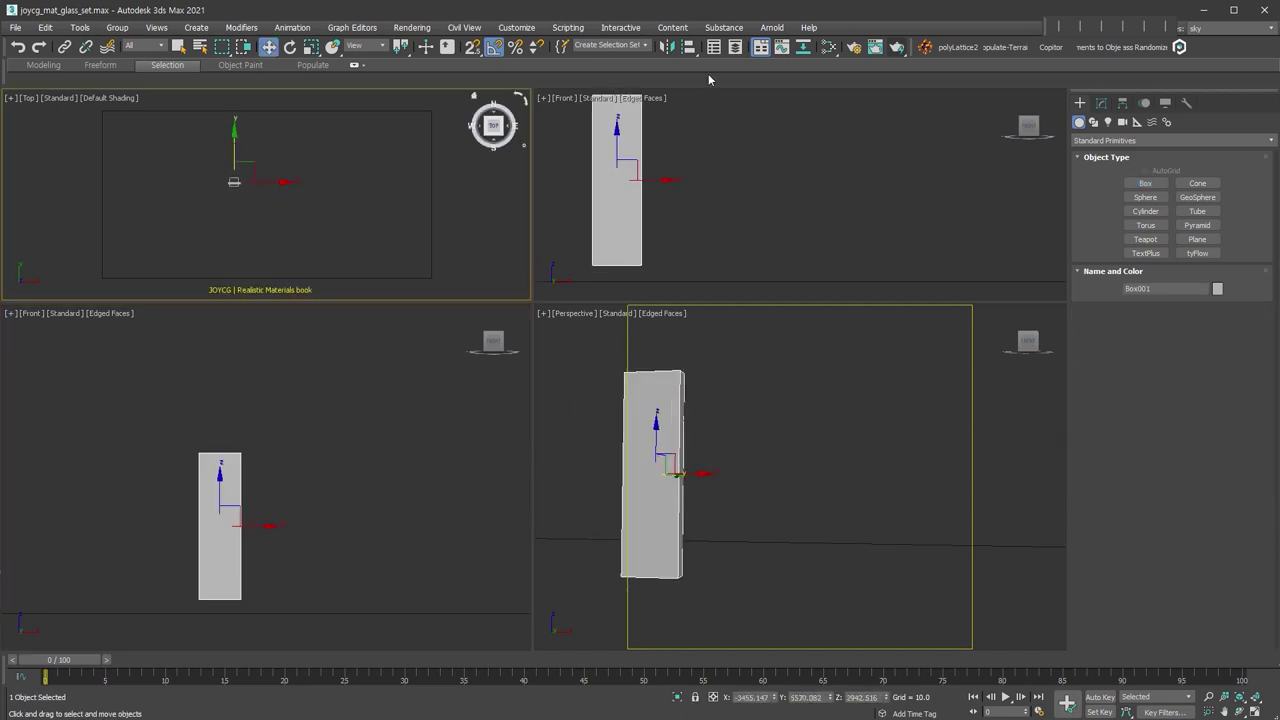
# Set the box's Height to 50 in the Modify panel.
pyautogui.click(1101, 103)
pyautogui.doubleClick(1196, 438)
pyautogui.write('50')
pyautogui.press('Return')
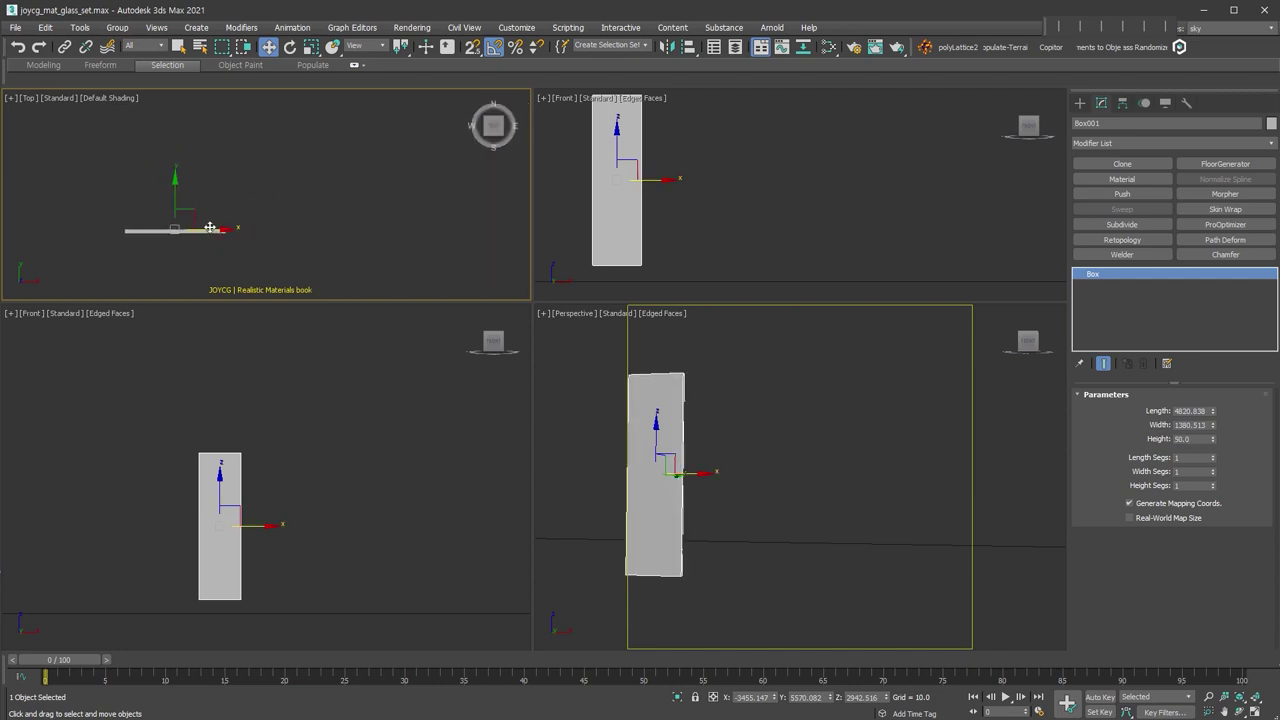
# Shift-drag the panel sideways to clone it as independent Copy objects, entering 5 copies.
pyautogui.keyDown('shift'); pyautogui.moveTo(211, 228); pyautogui.dragTo(313, 218); pyautogui.keyUp('shift')
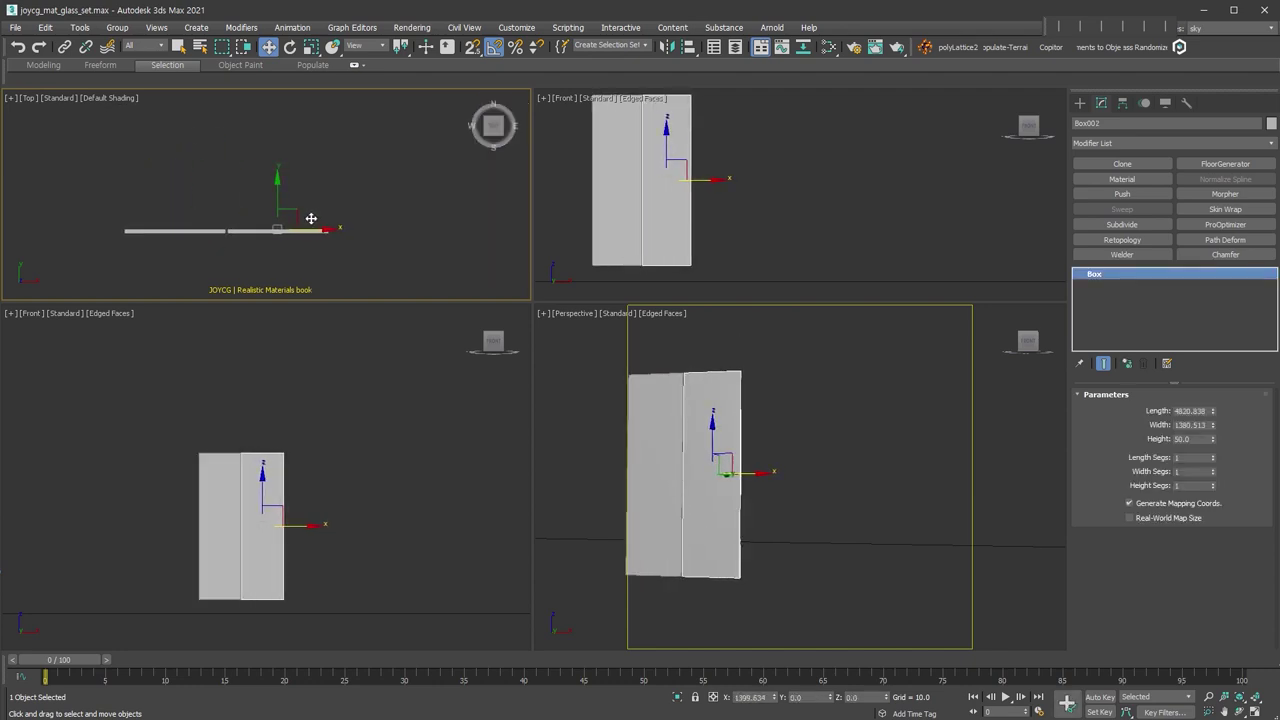
pyautogui.keyDown('shift'); pyautogui.moveTo(313, 218); pyautogui.dragTo(314, 220); pyautogui.keyUp('shift')
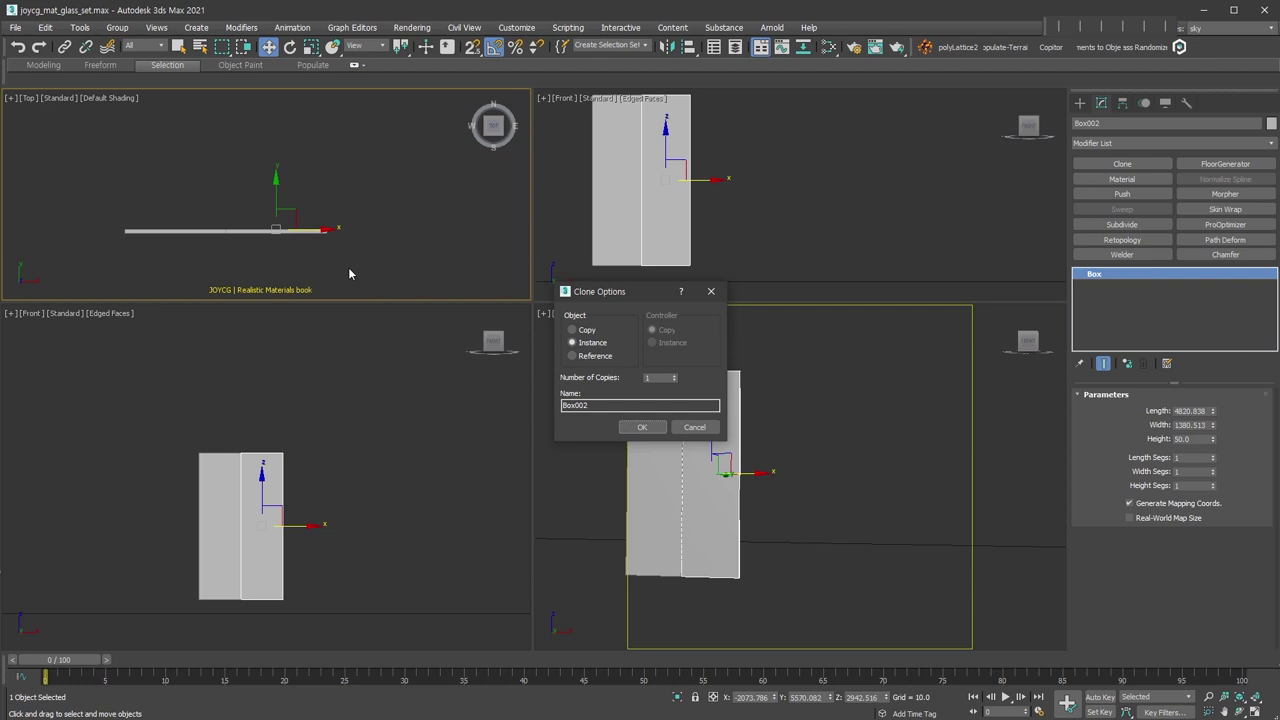
pyautogui.click(586, 330)
pyautogui.click(670, 377)
pyautogui.write('5')
pyautogui.click(642, 427)
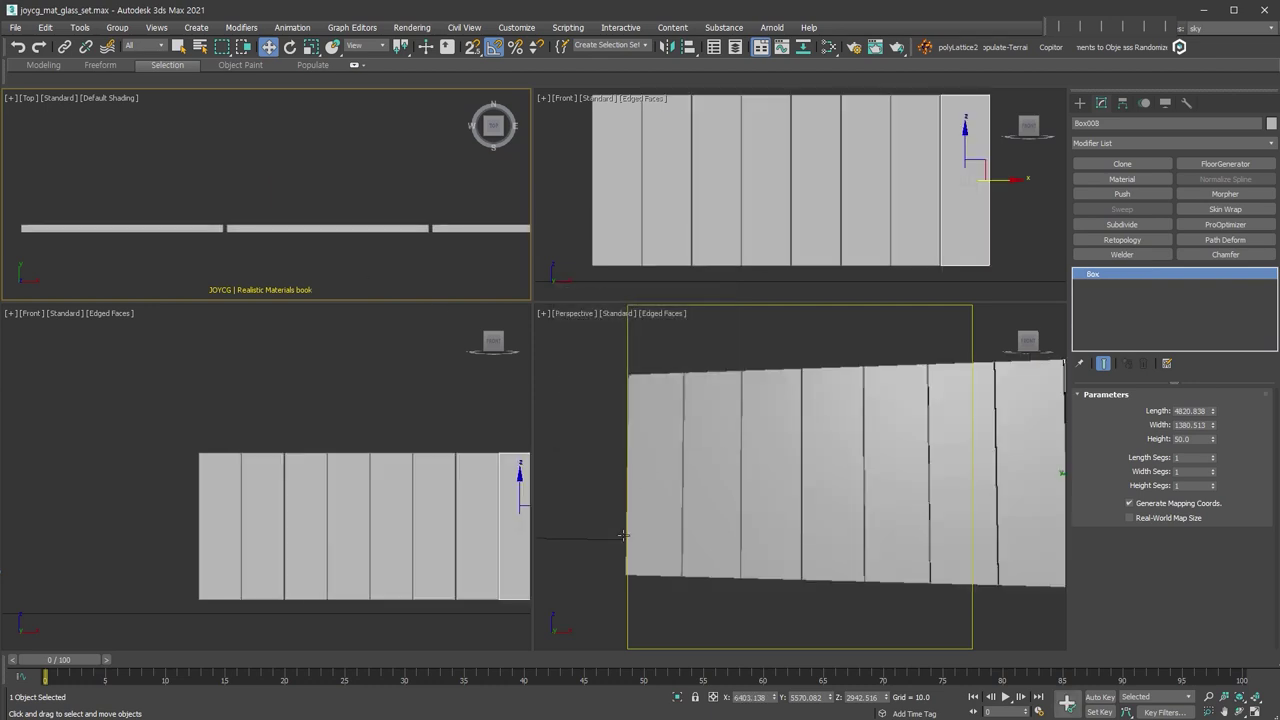
# Select all eight panels and shift the whole row to the left.
pyautogui.moveTo(373, 434); pyautogui.dragTo(337, 426, button='middle')
pyautogui.hotkey('ctrl', 'a')
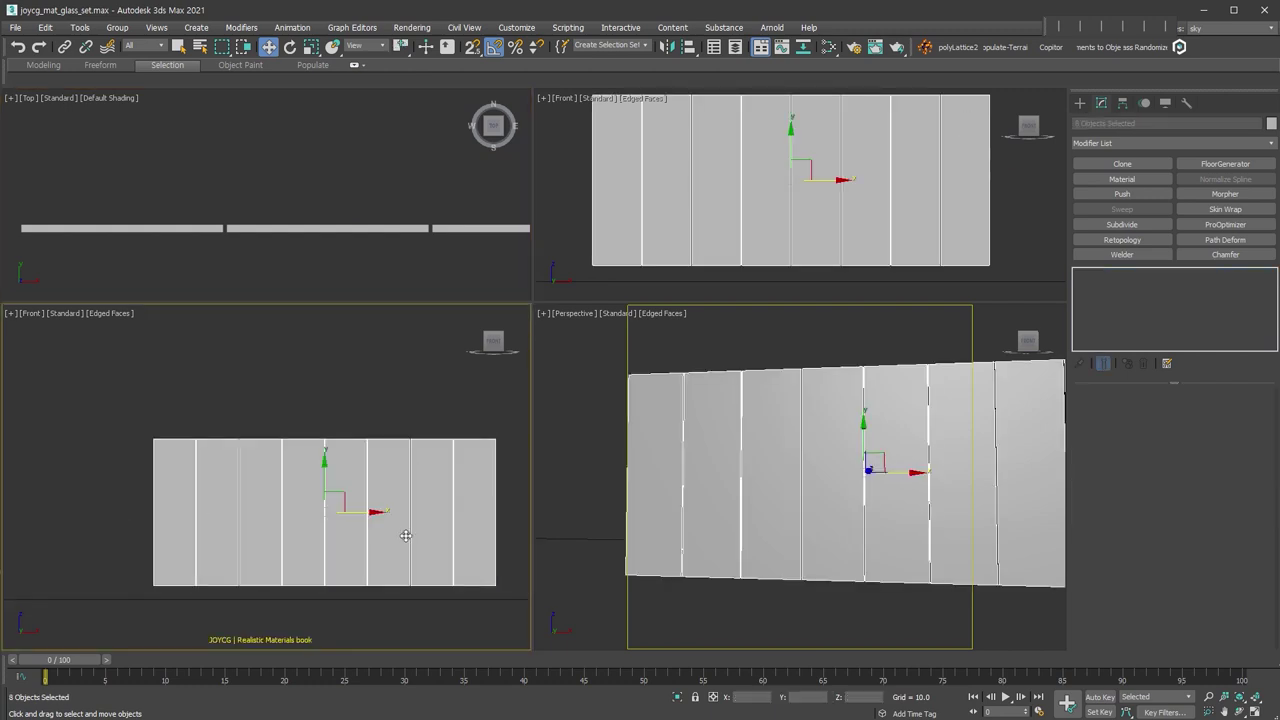
pyautogui.moveTo(367, 513); pyautogui.dragTo(342, 513)
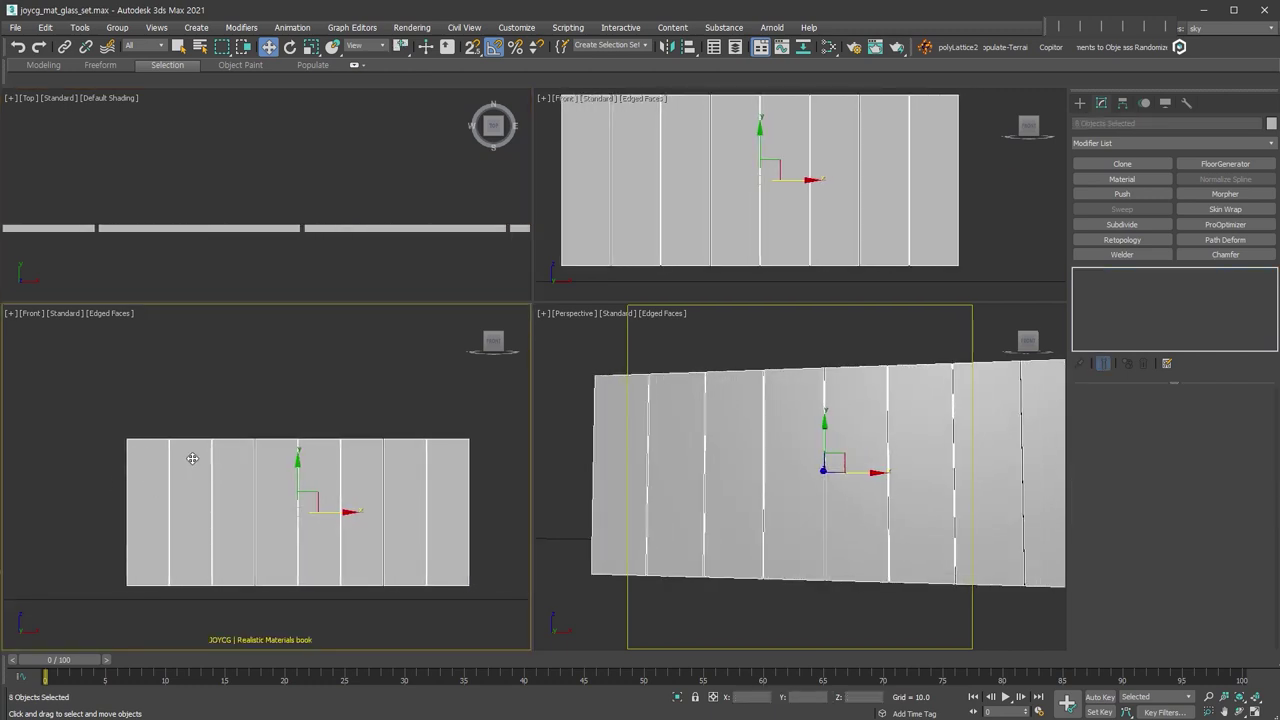
# Add a VRayMtl node in the Slate Material Editor and set its Reflect colour to white.
pyautogui.click(828, 47)
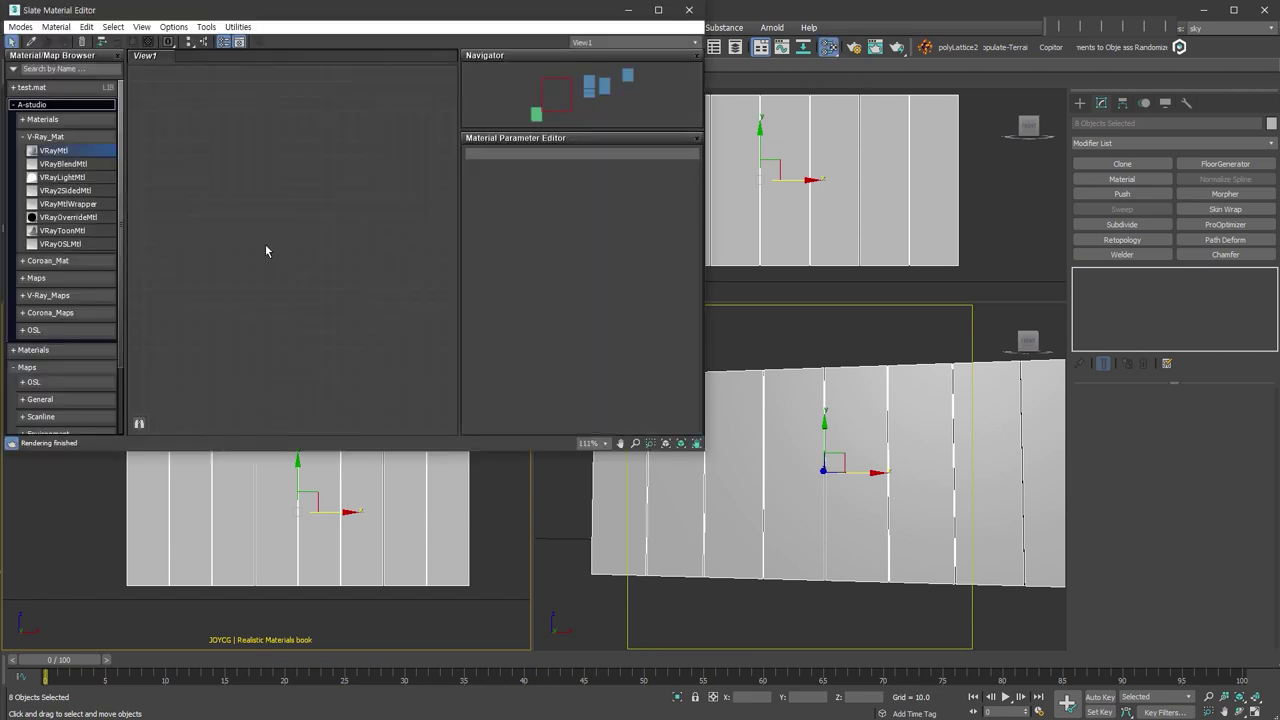
pyautogui.moveTo(56, 150); pyautogui.dragTo(378, 166)
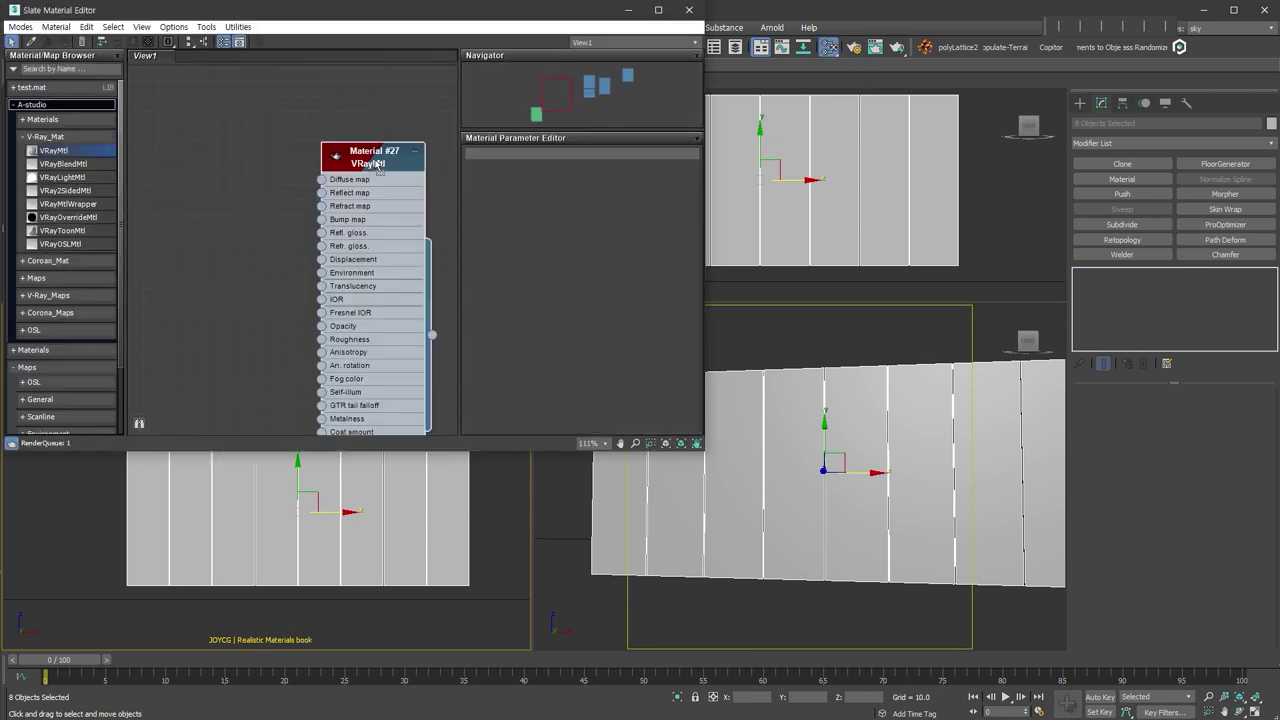
pyautogui.scroll(2, 366, 231)
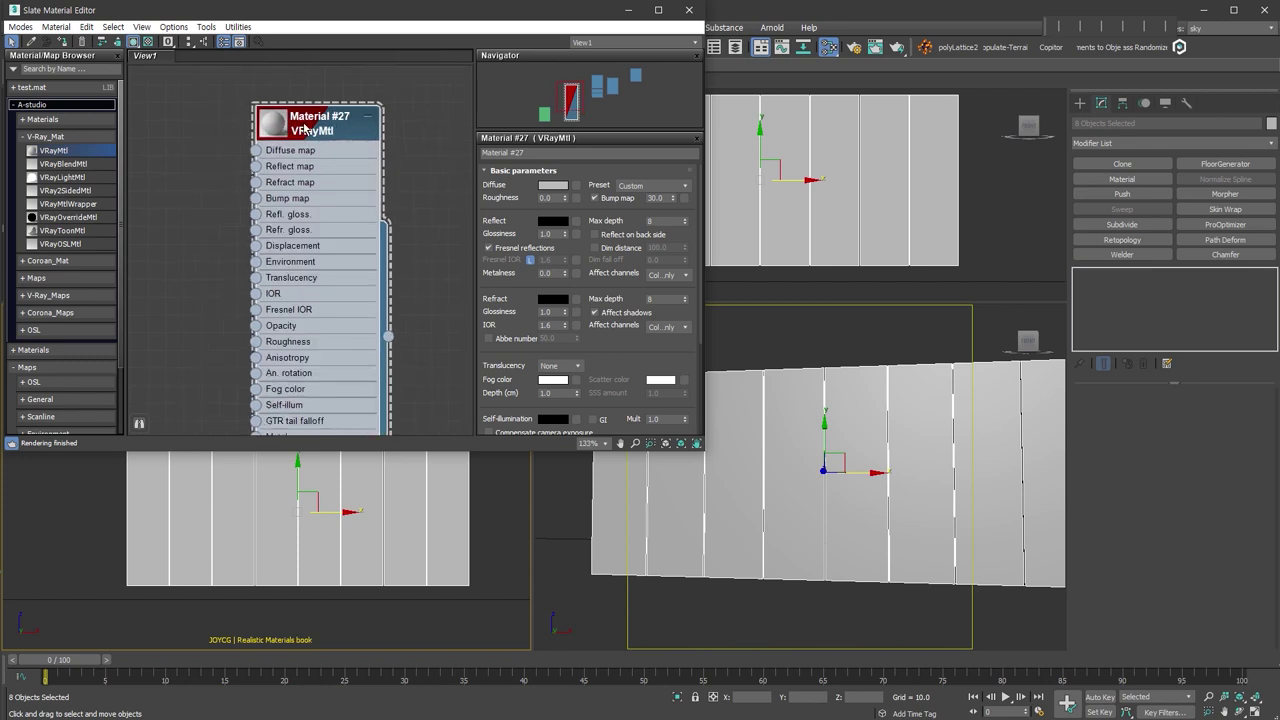
pyautogui.click(553, 220)
pyautogui.moveTo(547, 175); pyautogui.dragTo(548, 157)
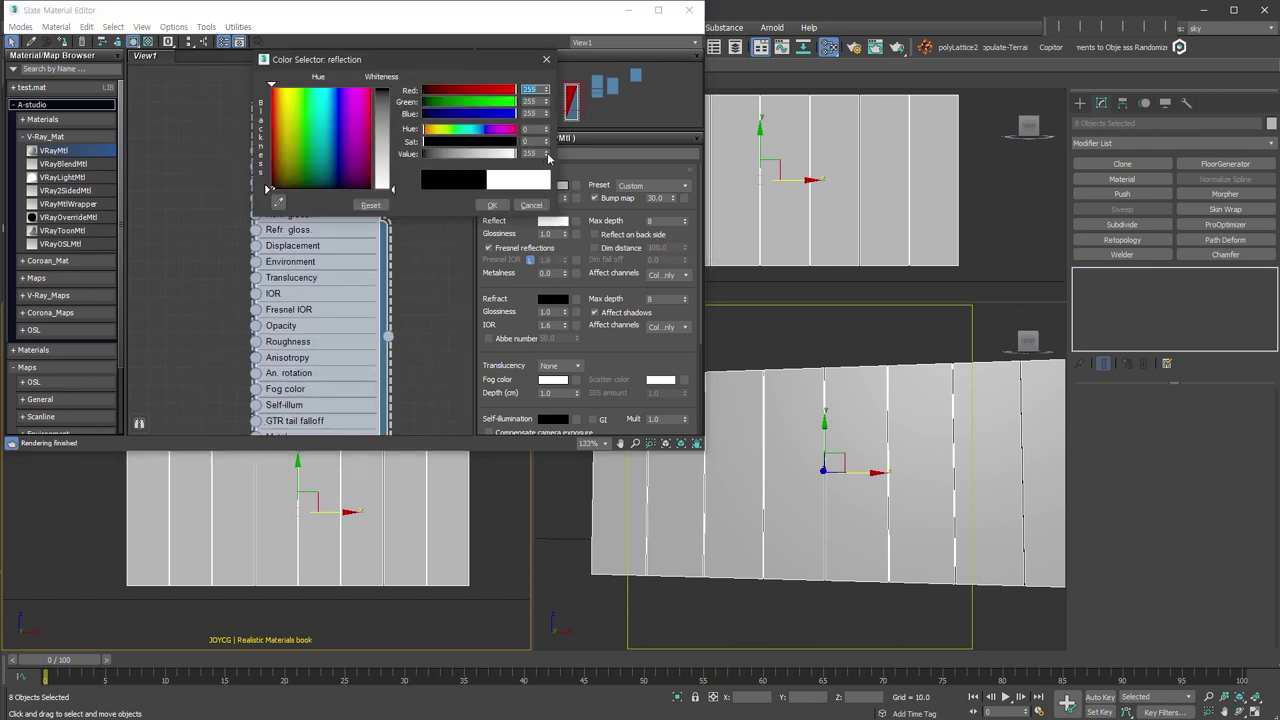
pyautogui.click(491, 204)
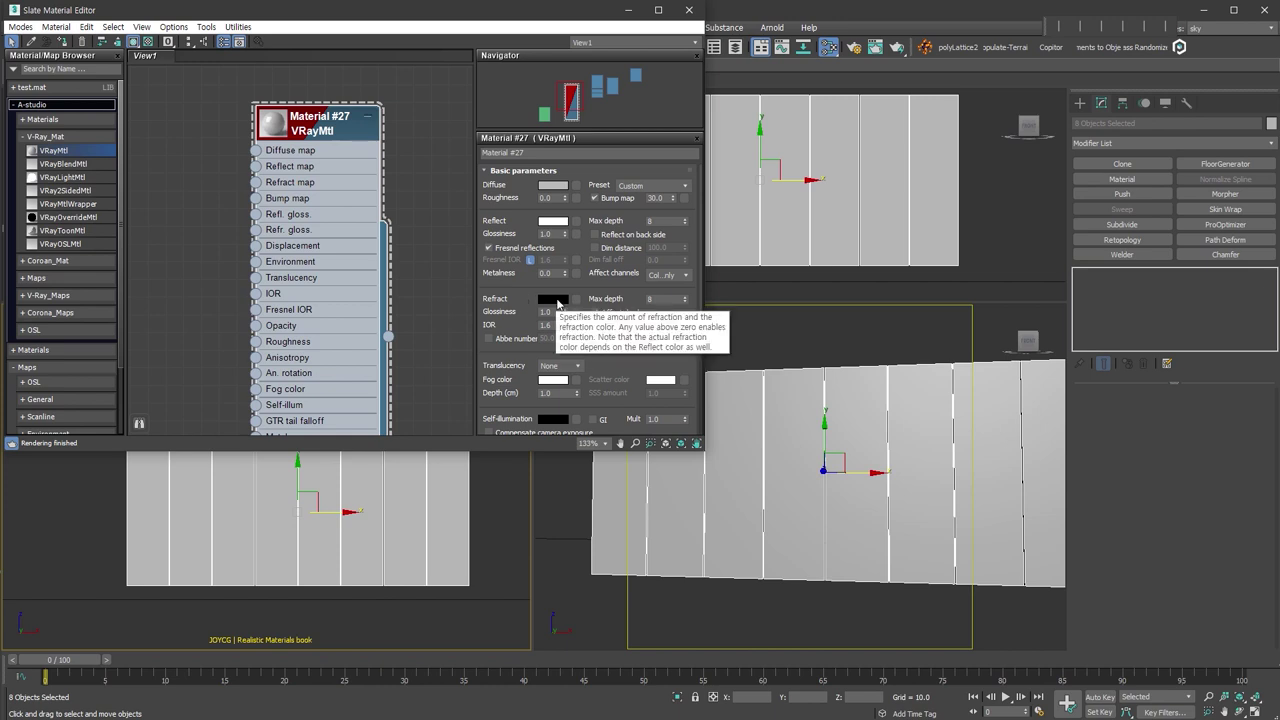
# Set the material's Refract colour to white and assign it to the selected panels.
pyautogui.click(553, 299)
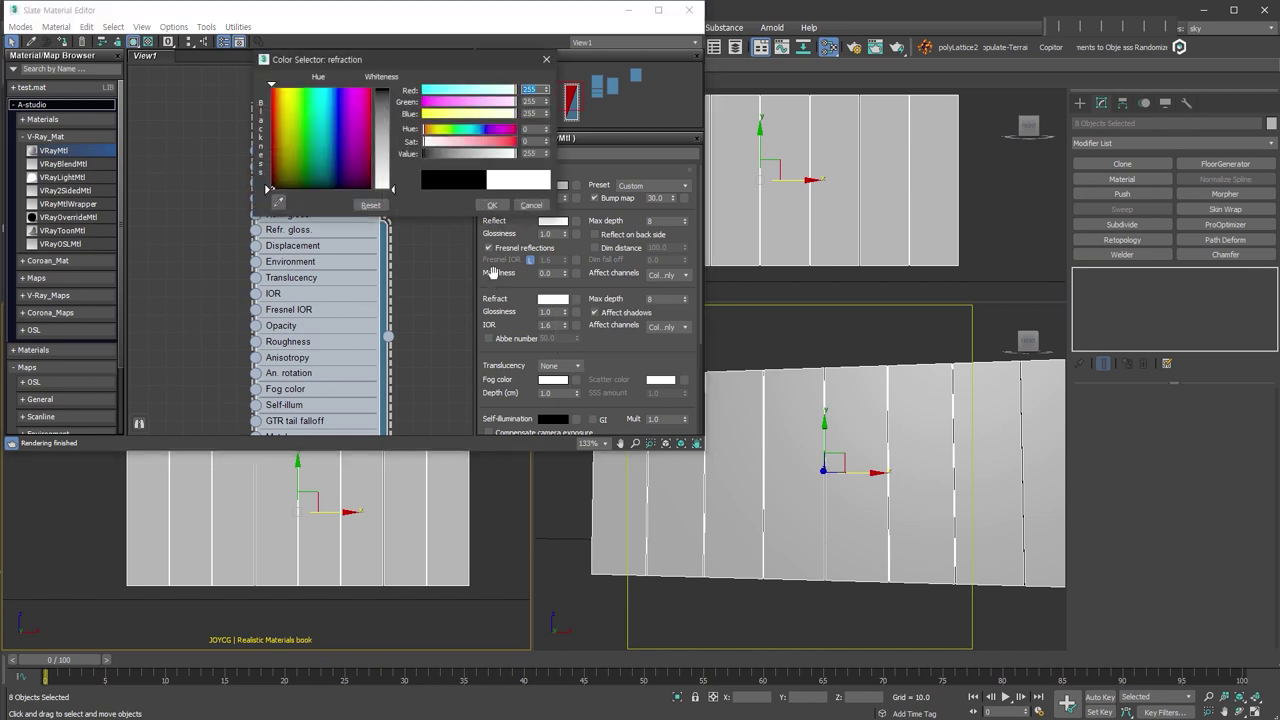
pyautogui.click(492, 206)
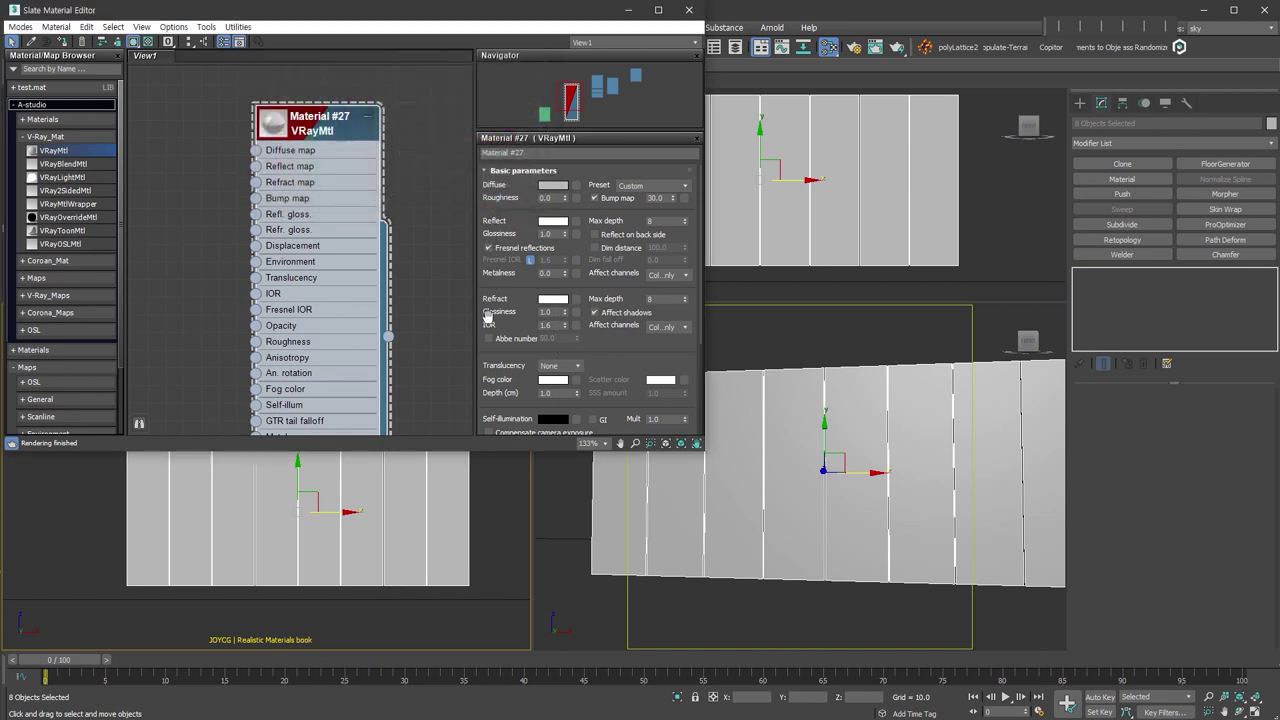
pyautogui.doubleClick(274, 124)
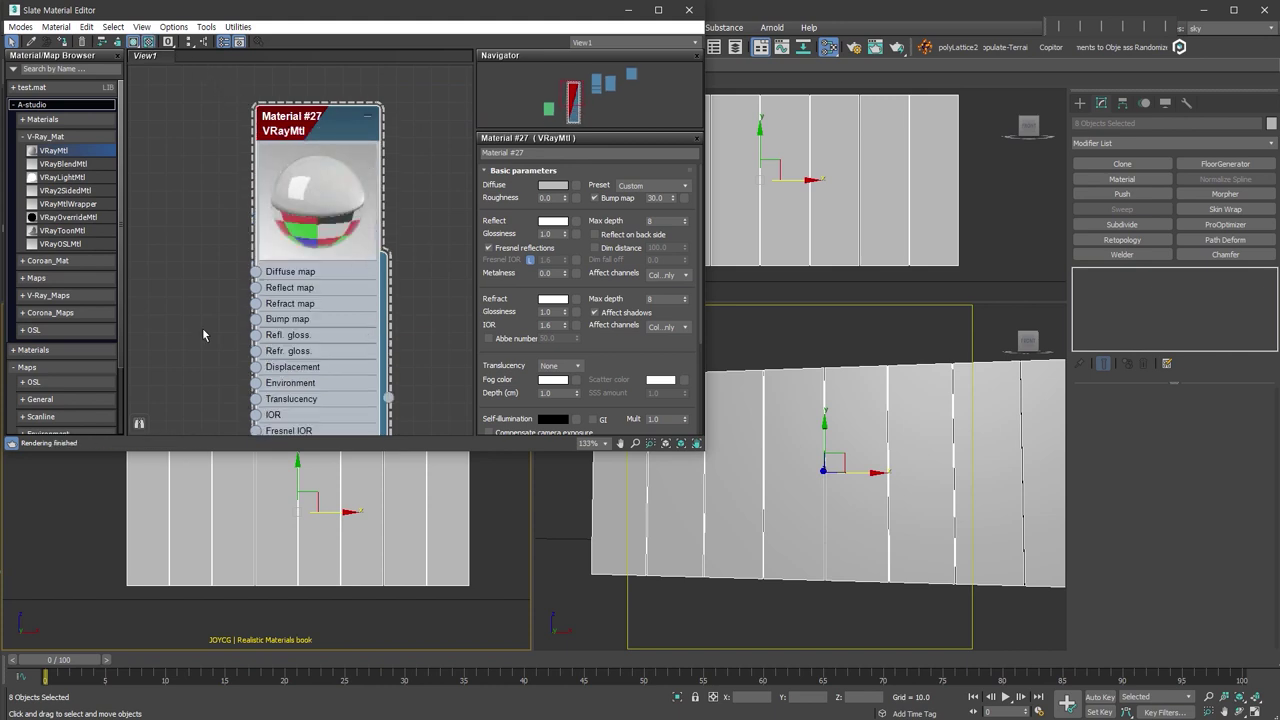
pyautogui.moveTo(596, 356); pyautogui.dragTo(602, 289)
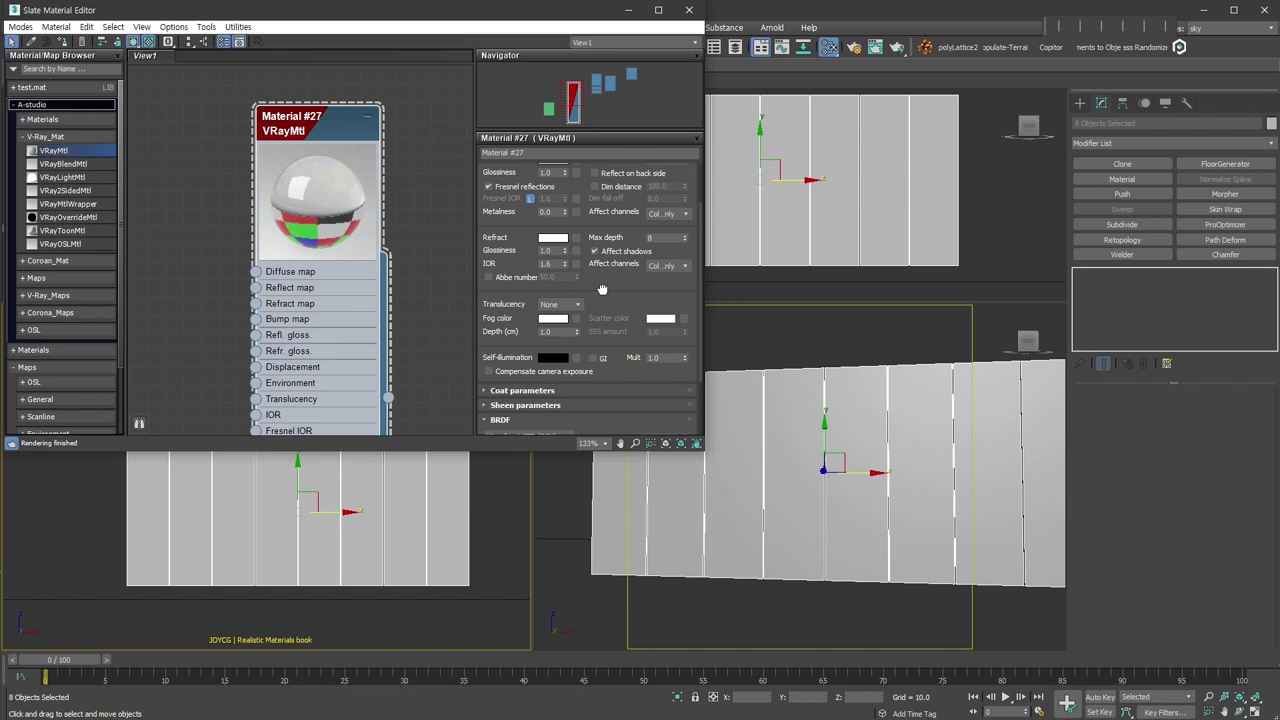
pyautogui.click(66, 42)
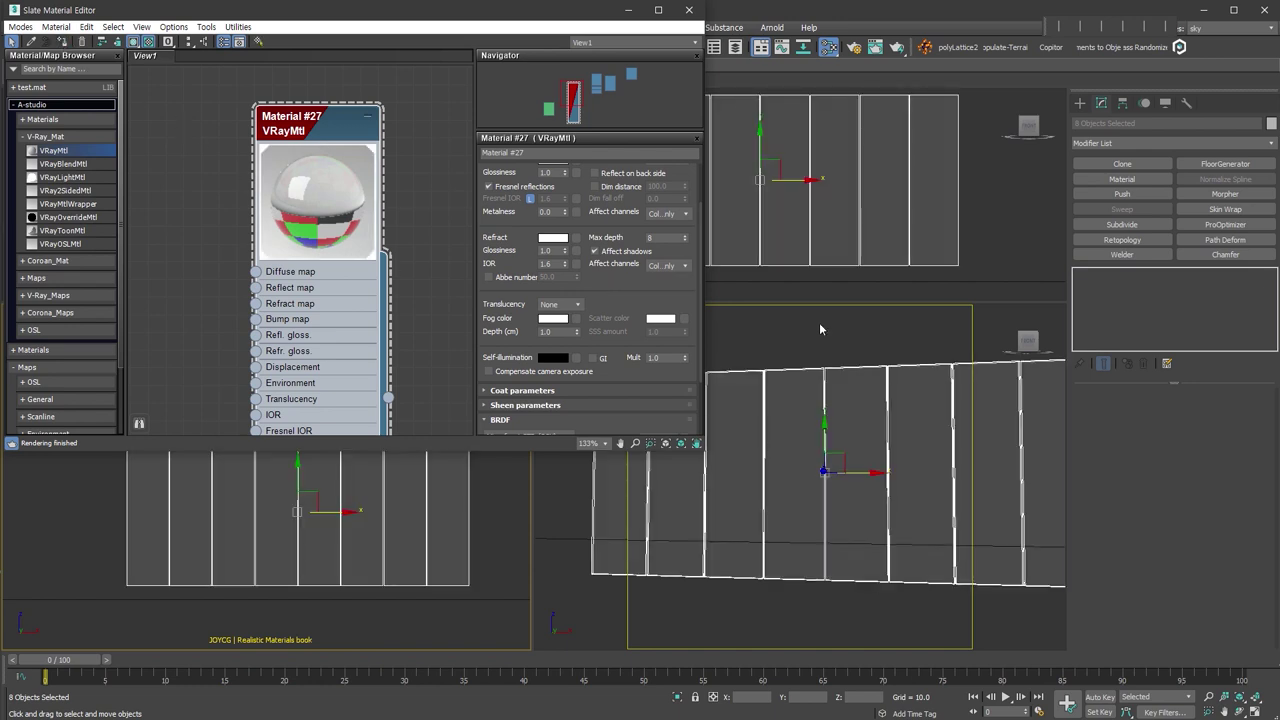
pyautogui.scroll(-2, 351, 317)
pyautogui.moveTo(290, 278); pyautogui.dragTo(325, 272, button='middle')
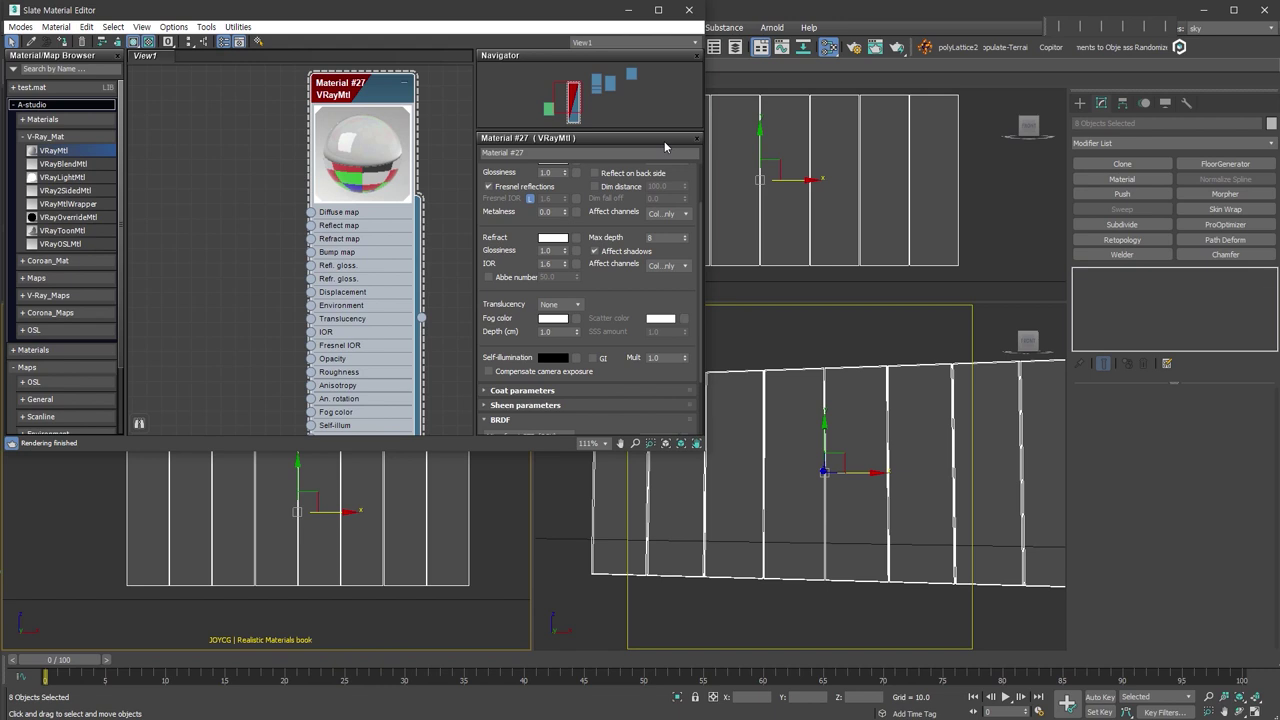
# Render the perspective view with V-Ray, then re-render from the V-Ray Frame Buffer.
pyautogui.click(853, 47)
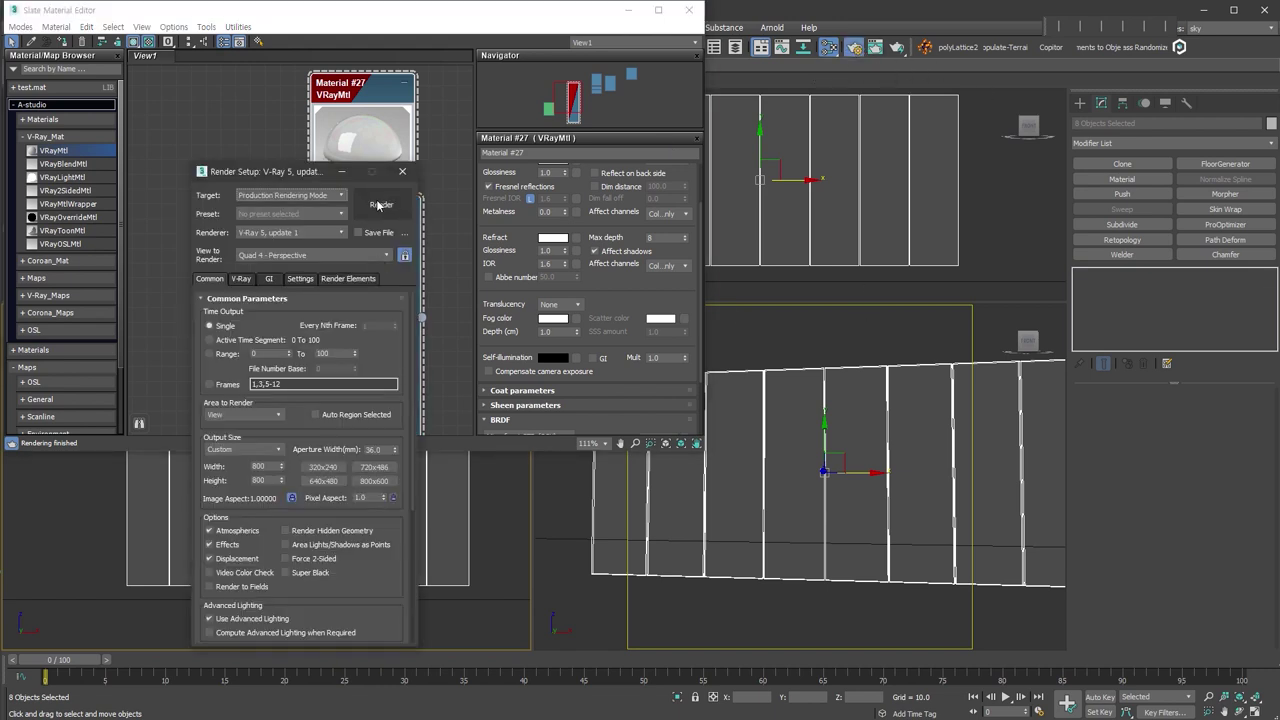
pyautogui.click(380, 204)
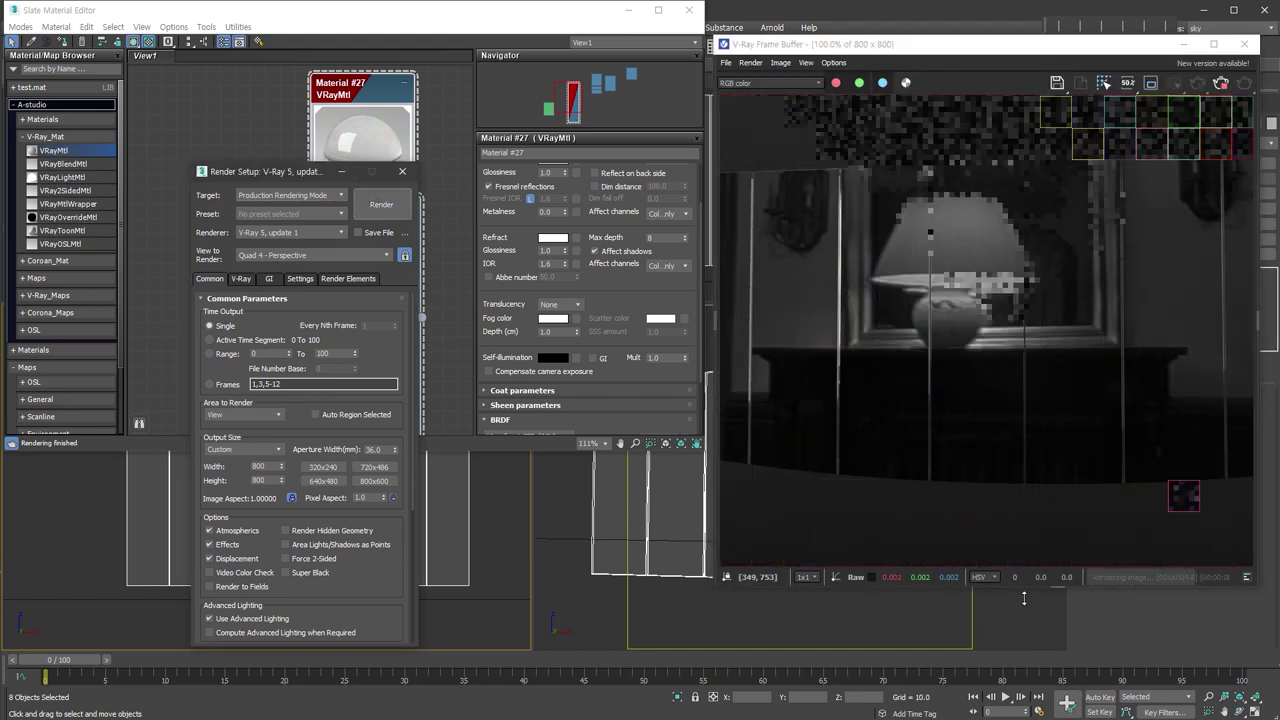
pyautogui.click(402, 171)
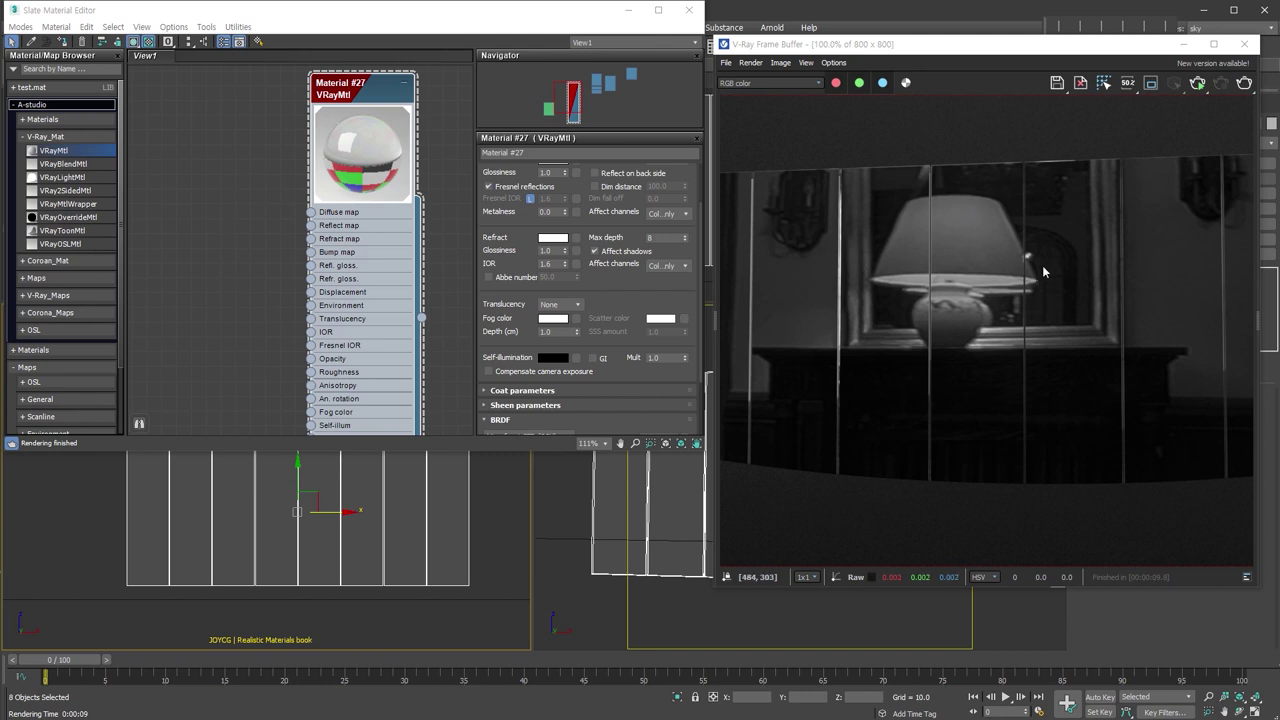
pyautogui.click(1197, 86)
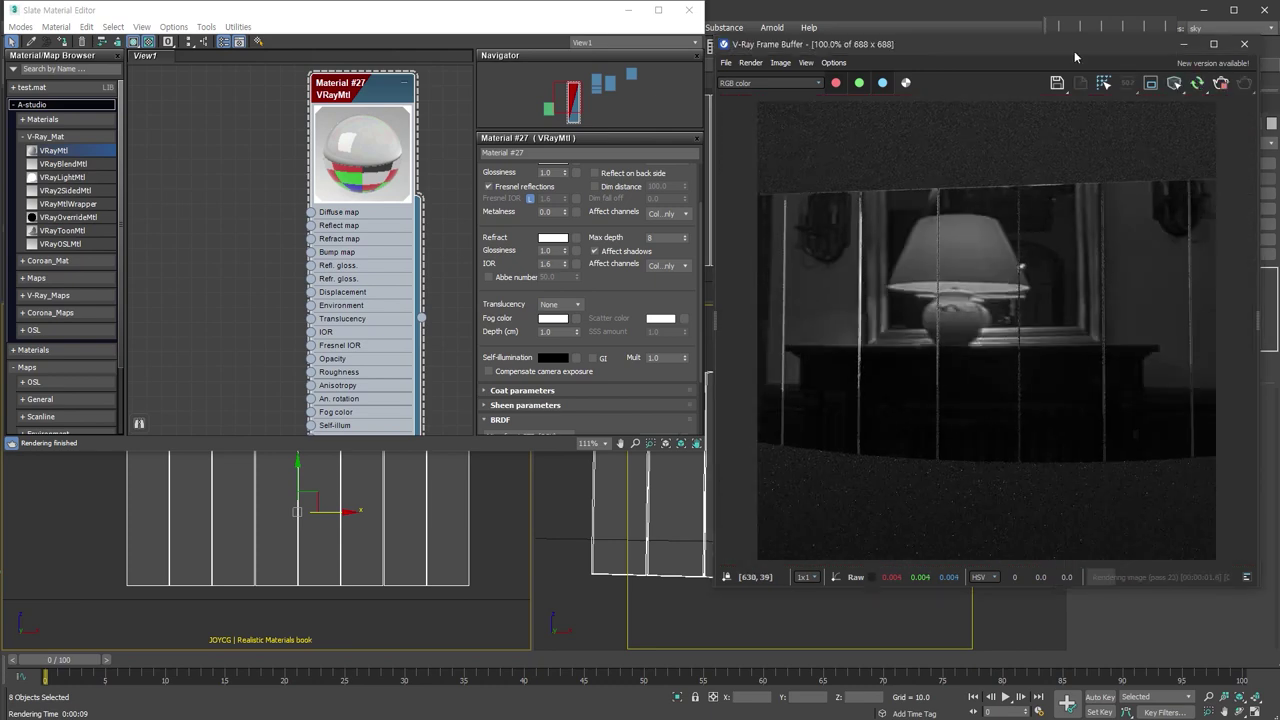
pyautogui.click(176, 221)
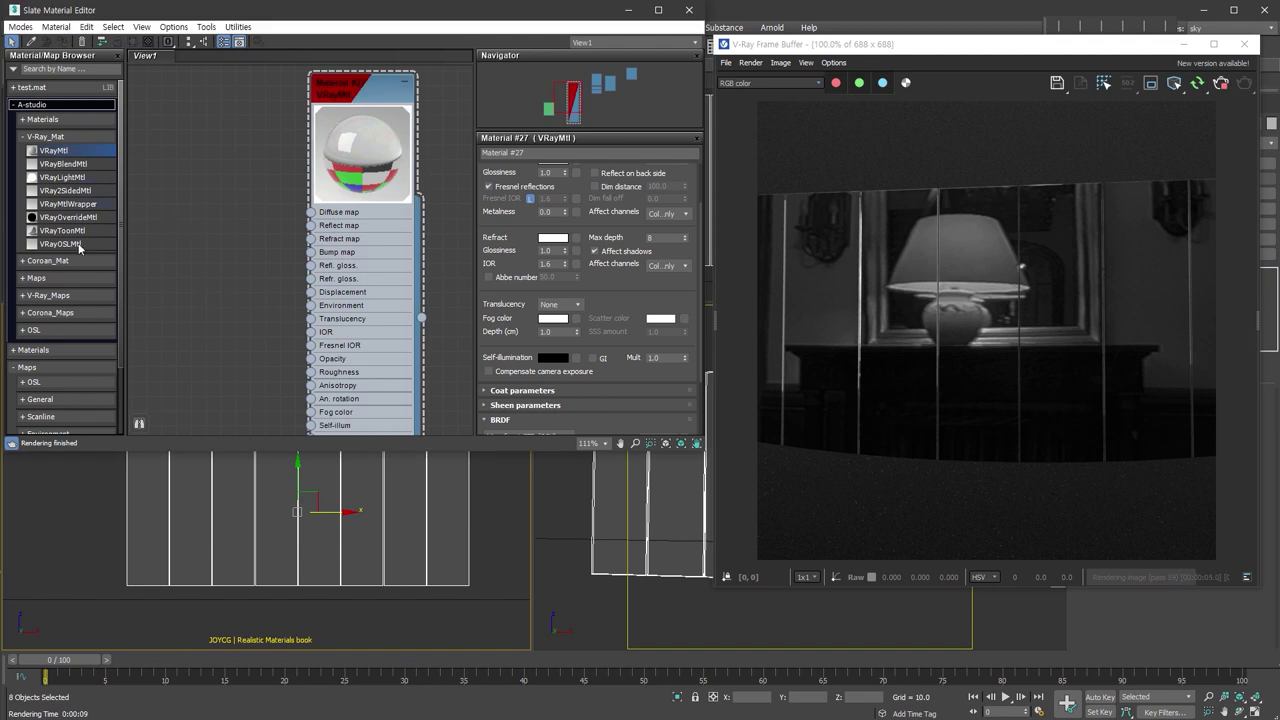
# Add a Noise map with Size 1000 and wire it into the glass material's bump.
pyautogui.click(78, 278)
pyautogui.moveTo(73, 417)
pyautogui.mouseDown()
pyautogui.moveTo(251, 234)
pyautogui.moveTo(214, 226)
pyautogui.mouseUp()
pyautogui.doubleClick(515, 338)
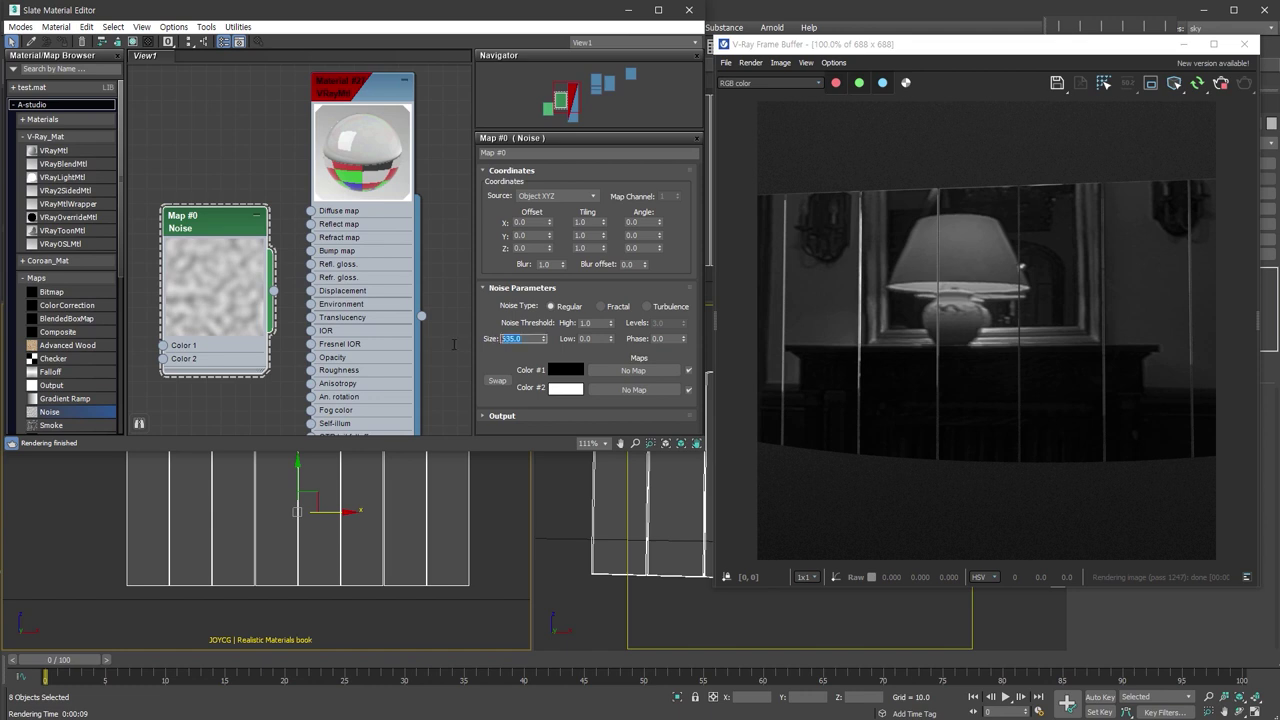
pyautogui.write('100')
pyautogui.write('0')
pyautogui.press('Return')
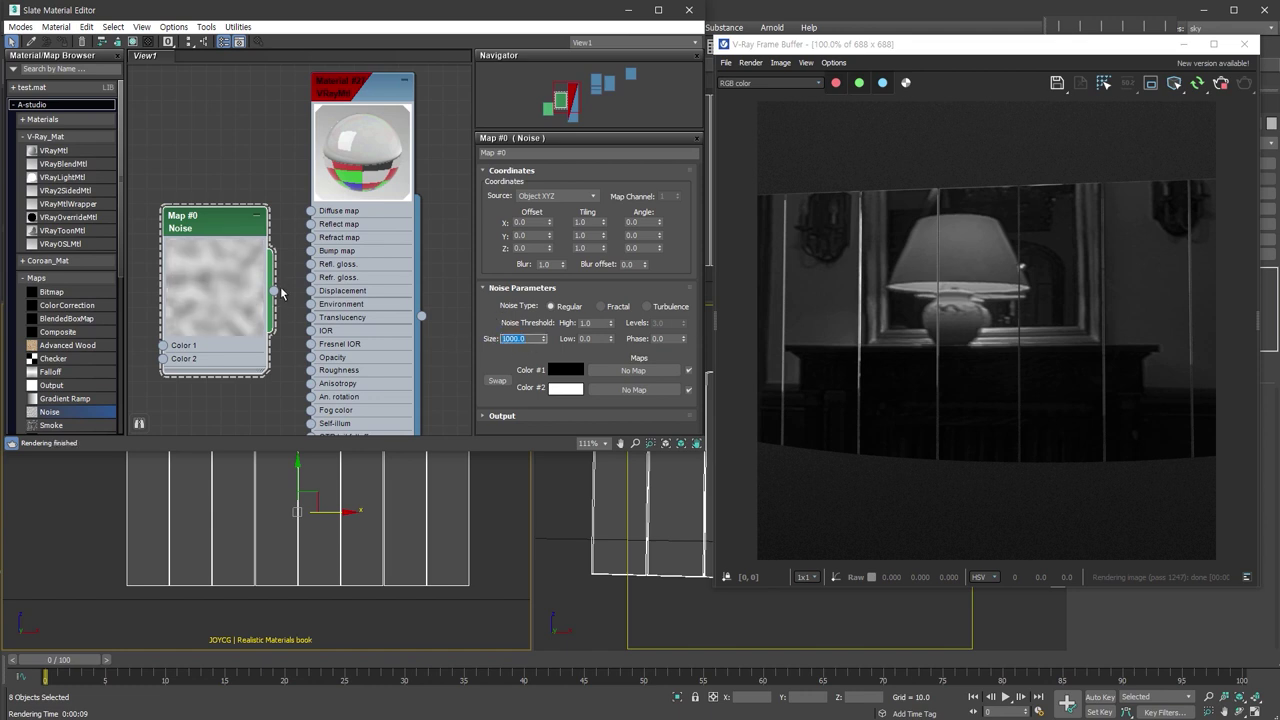
pyautogui.moveTo(280, 291); pyautogui.dragTo(311, 252)
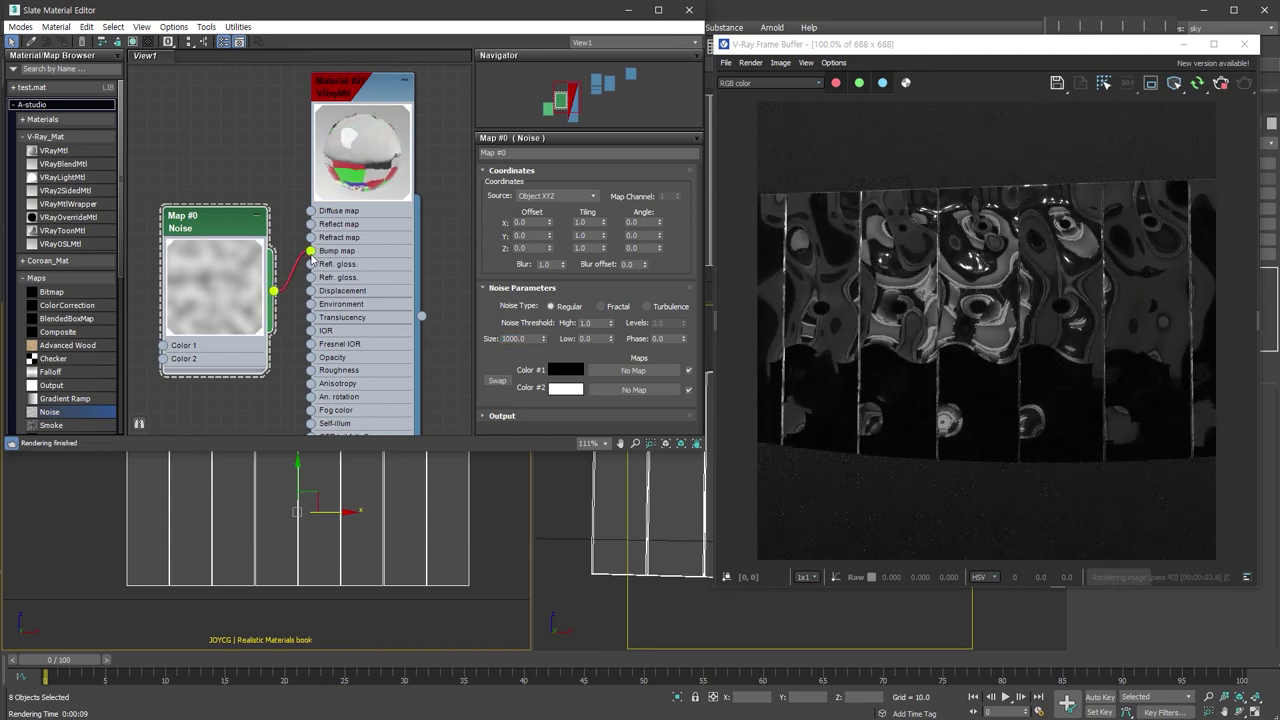
# Lower the material's Bump amount in the Maps rollout from 30 to 2.
pyautogui.click(316, 262)
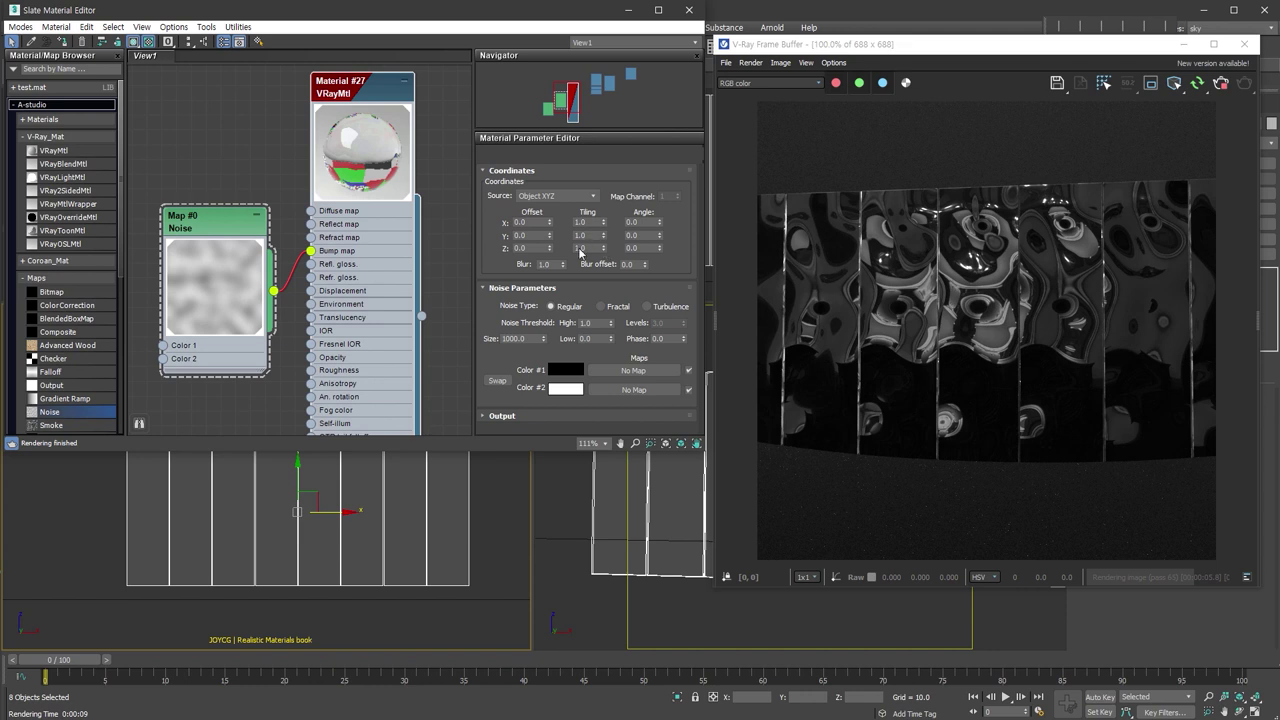
pyautogui.scroll(-3, 560, 415)
pyautogui.scroll(-3, 570, 428)
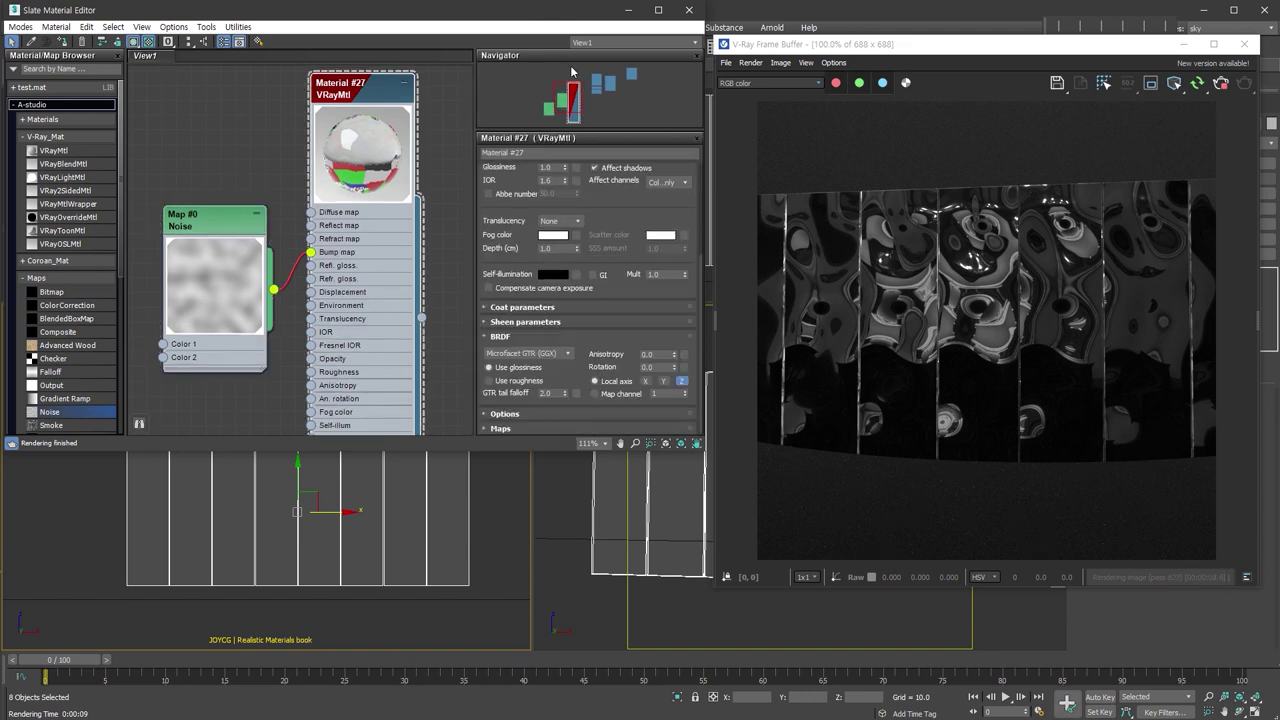
pyautogui.click(572, 428)
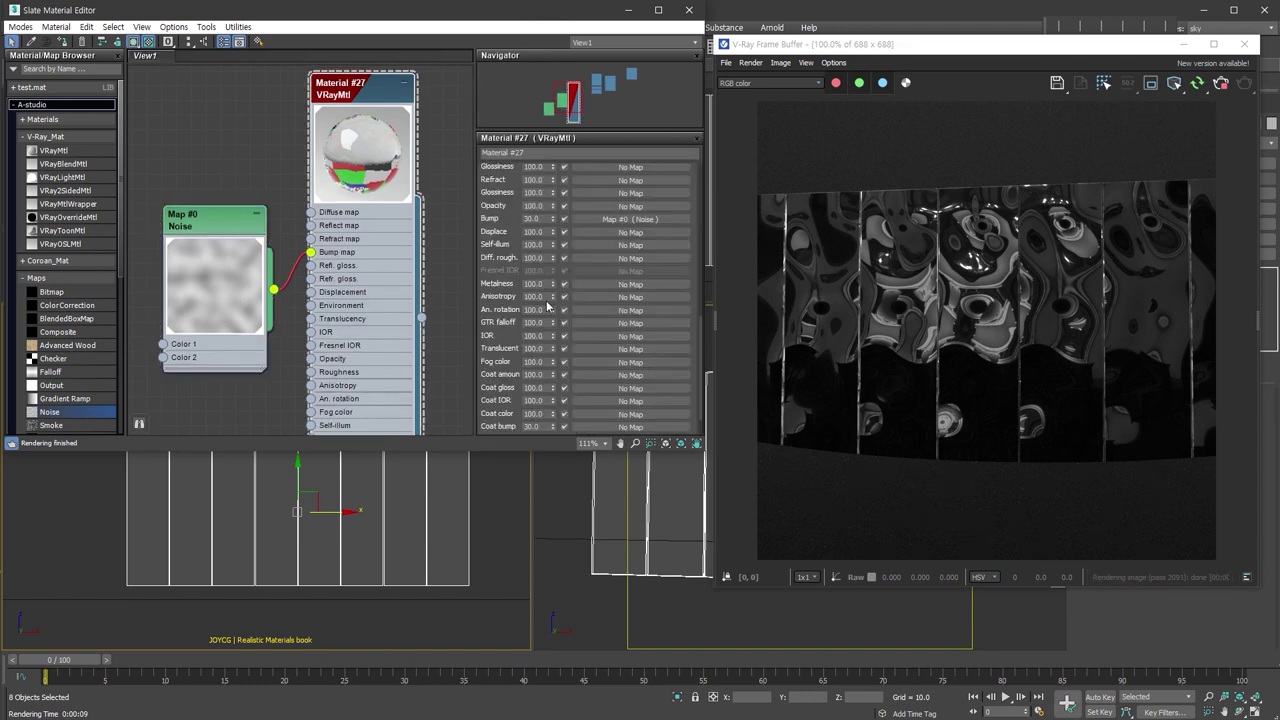
pyautogui.doubleClick(541, 220)
pyautogui.write('2')
pyautogui.press('Return')
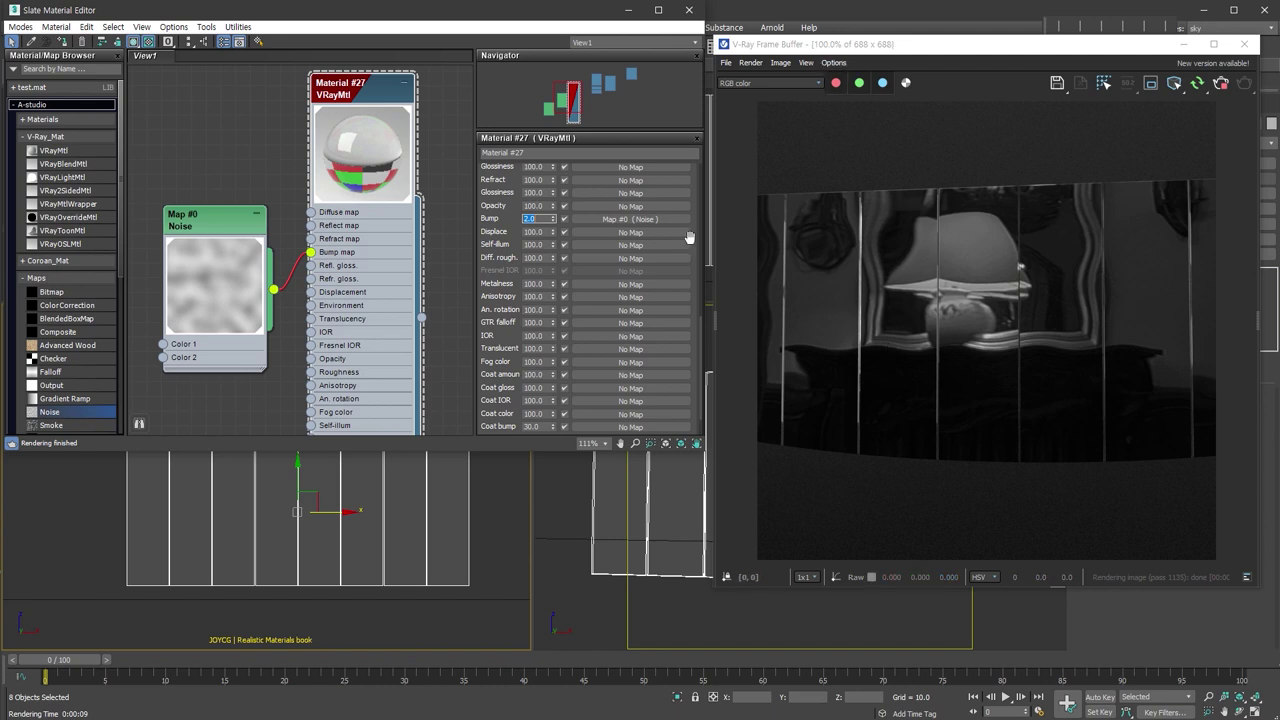
pyautogui.click(498, 562)
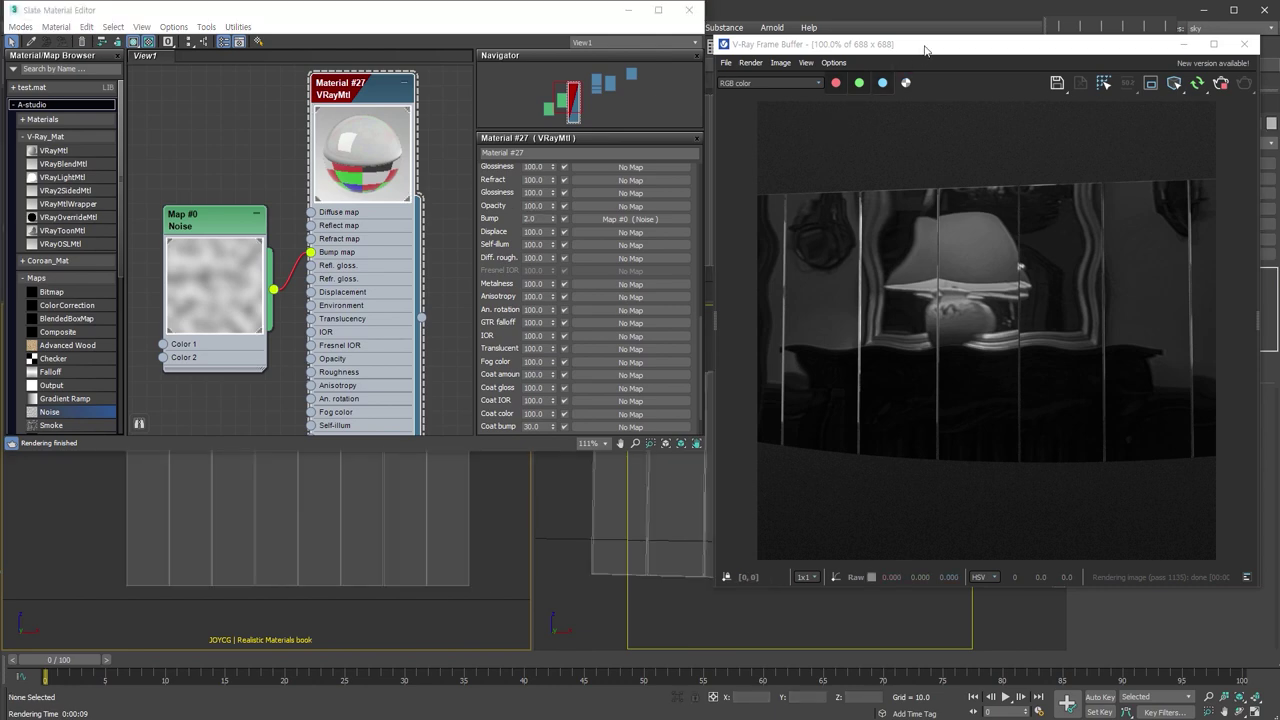
# Attach Box002 through Box008 to Box001 using Attach List.
pyautogui.moveTo(926, 50); pyautogui.dragTo(338, 24)
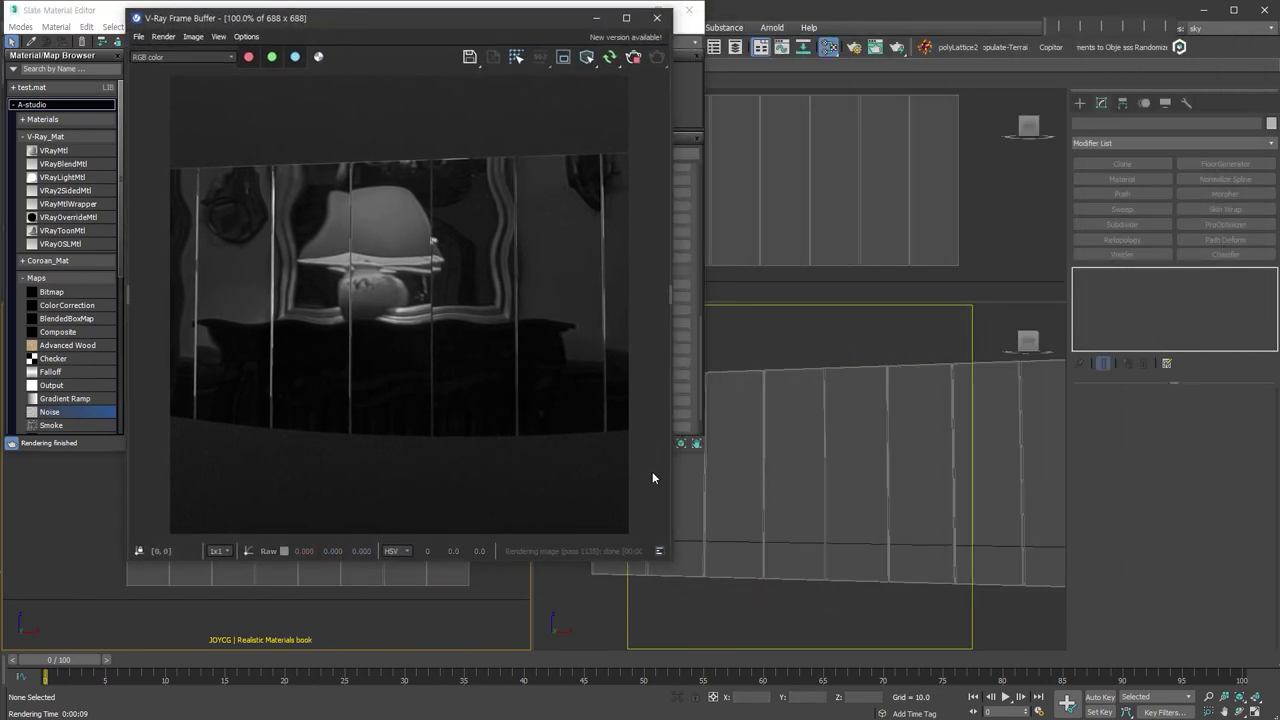
pyautogui.click(640, 576)
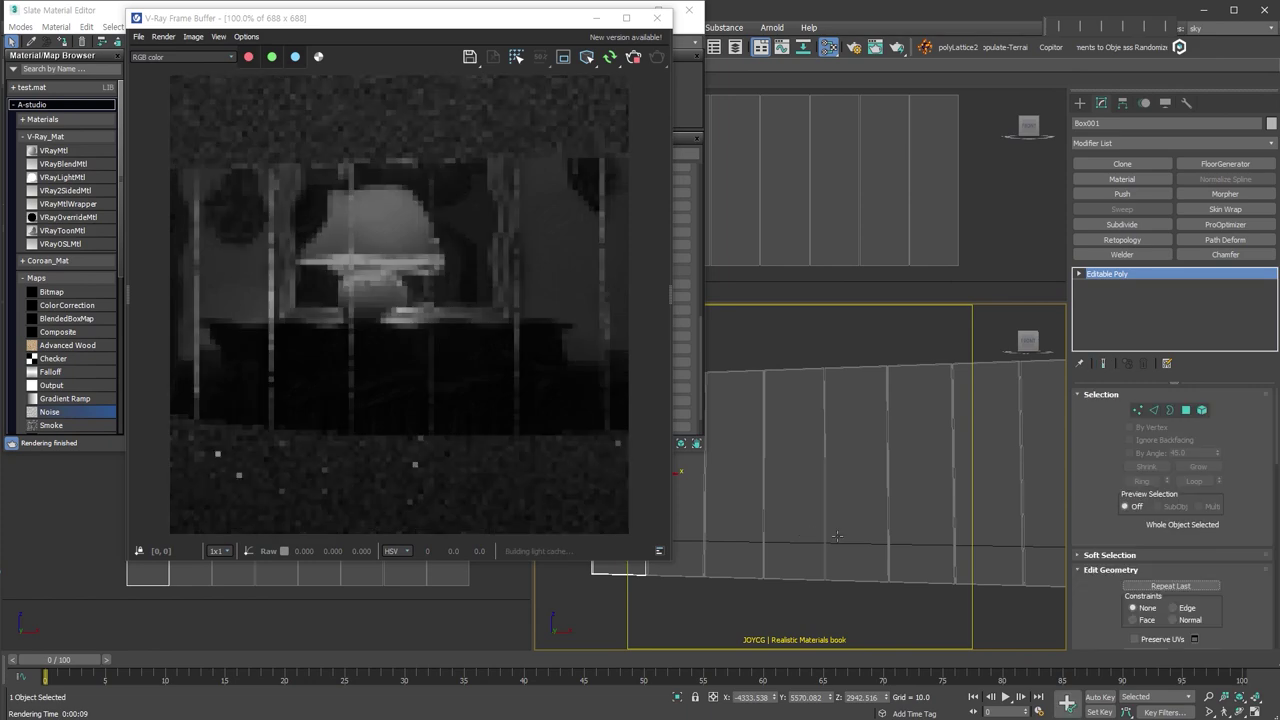
pyautogui.scroll(-5, 1110, 616)
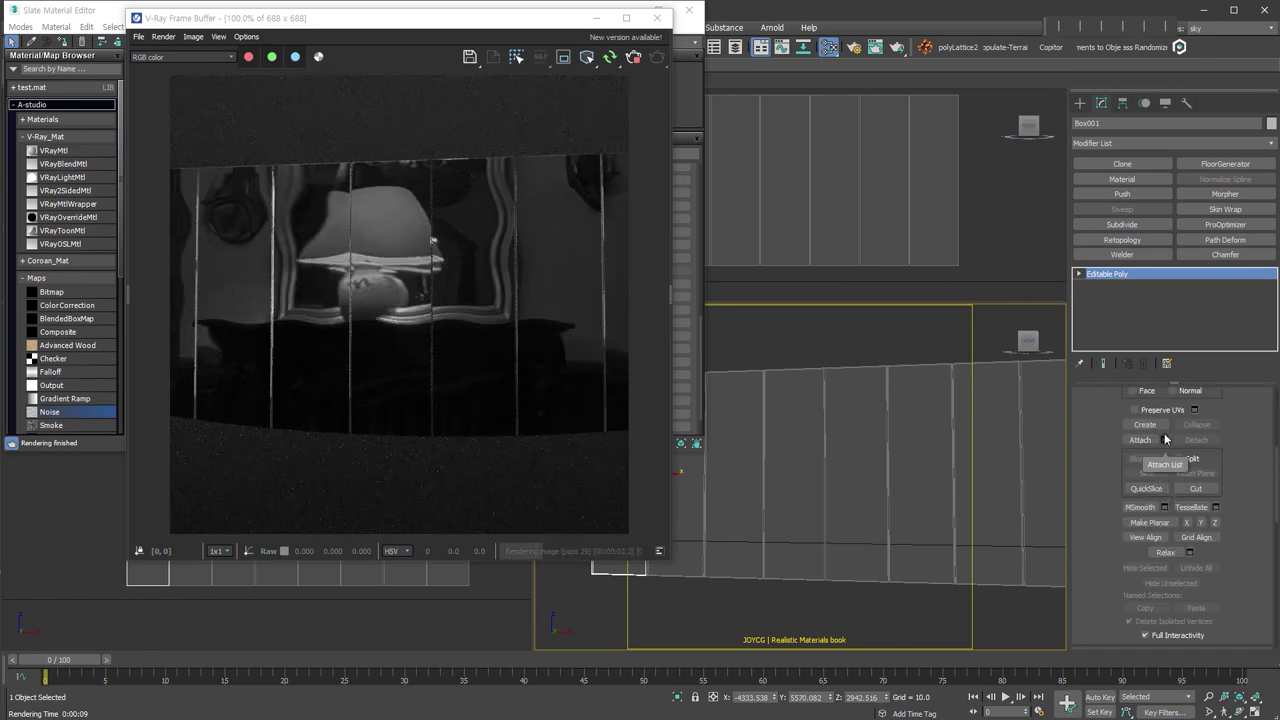
pyautogui.click(1163, 438)
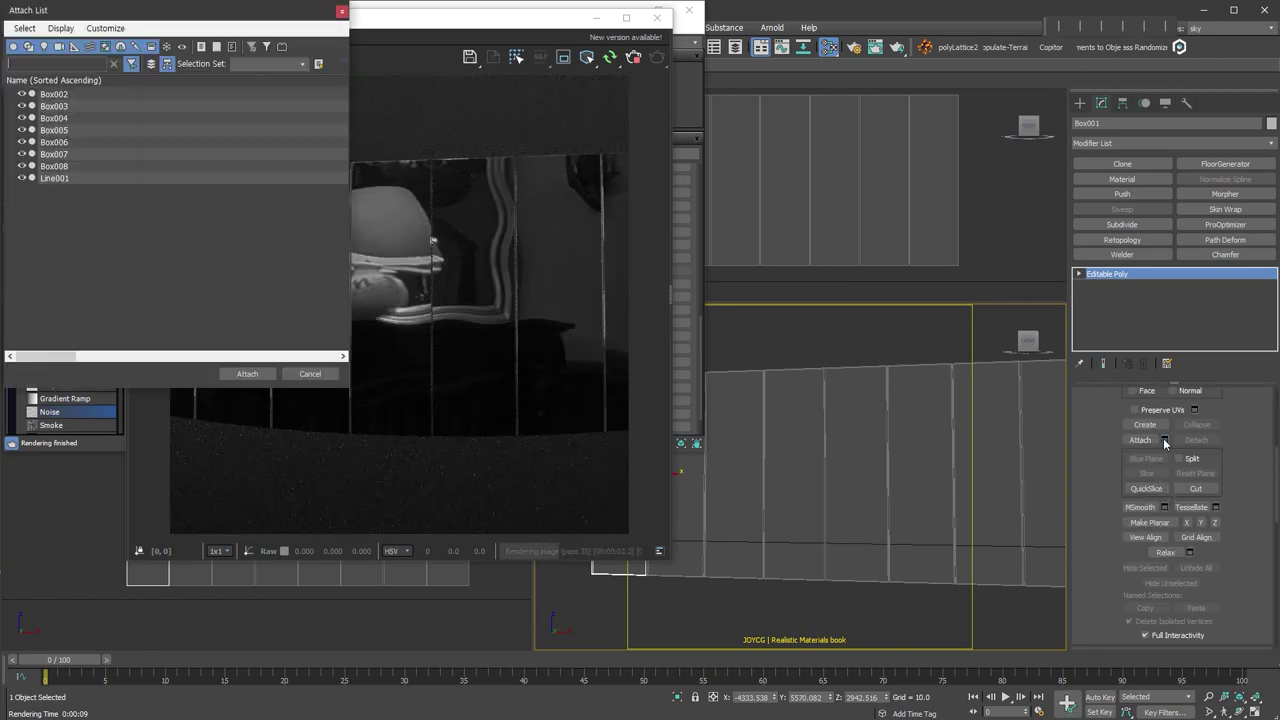
pyautogui.click(147, 93)
pyautogui.keyDown('shift'); pyautogui.click(126, 165); pyautogui.keyUp('shift')
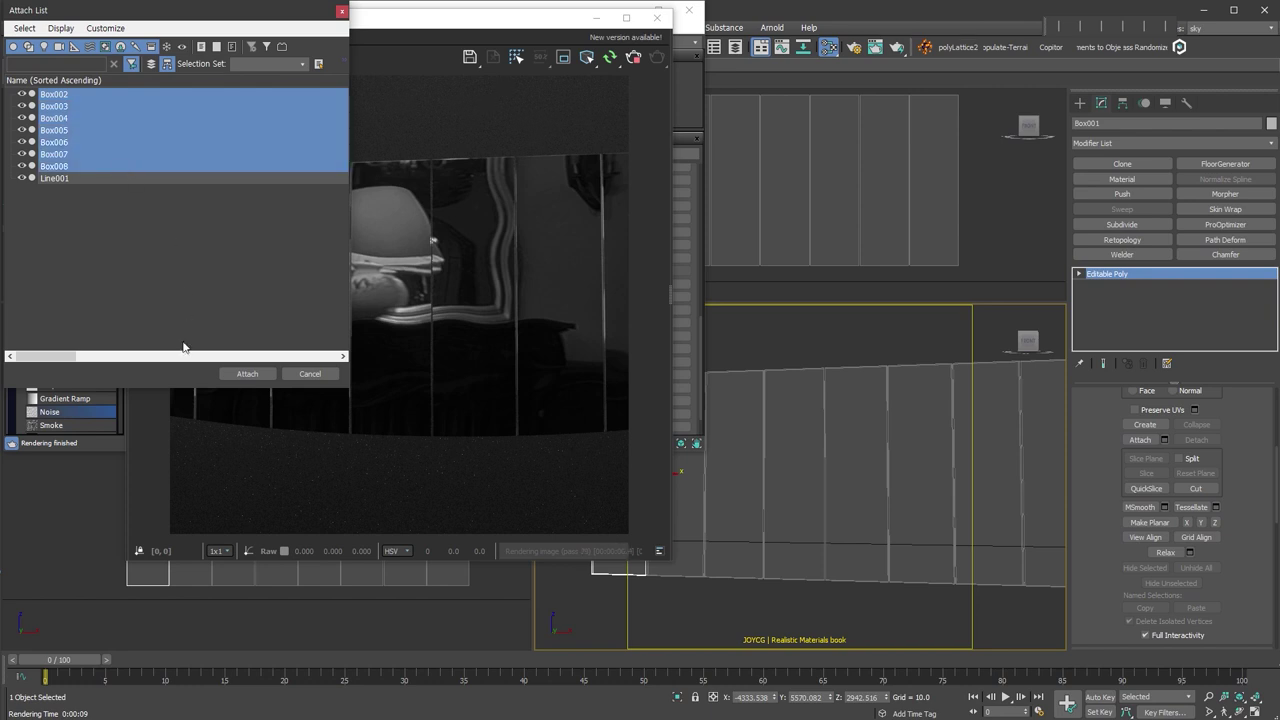
pyautogui.click(240, 373)
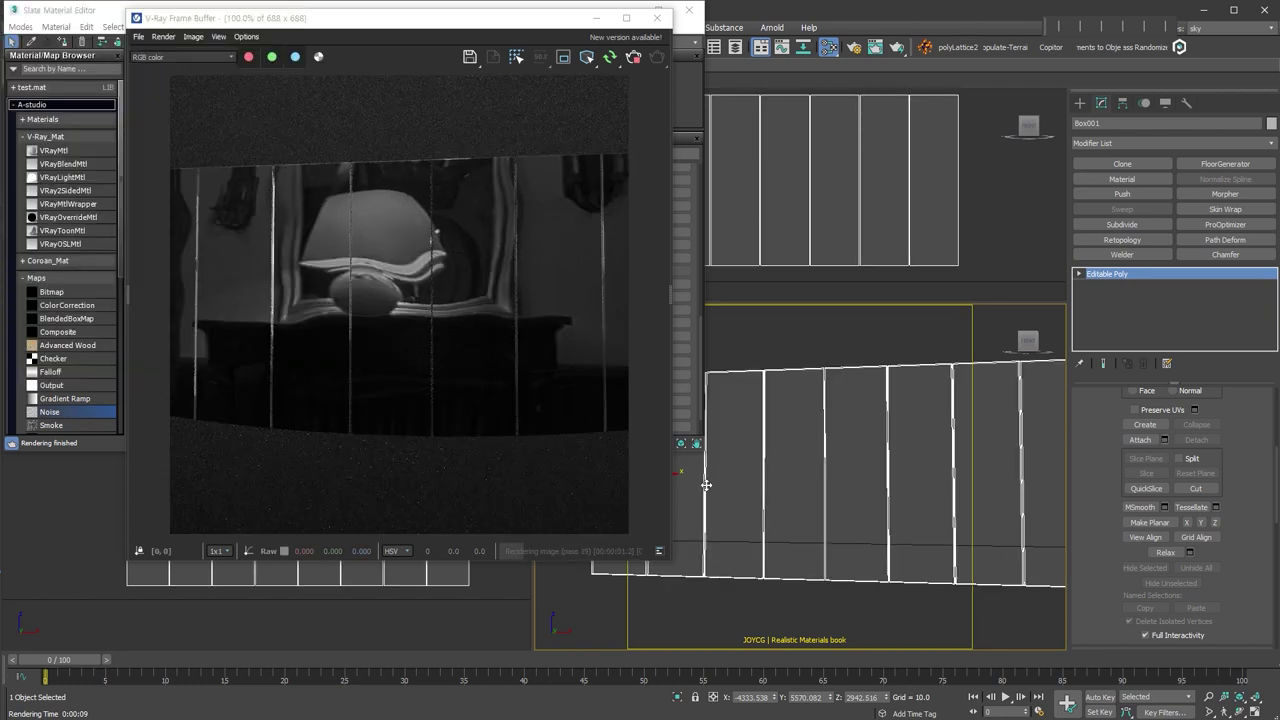
pyautogui.moveTo(420, 17); pyautogui.dragTo(966, 82)
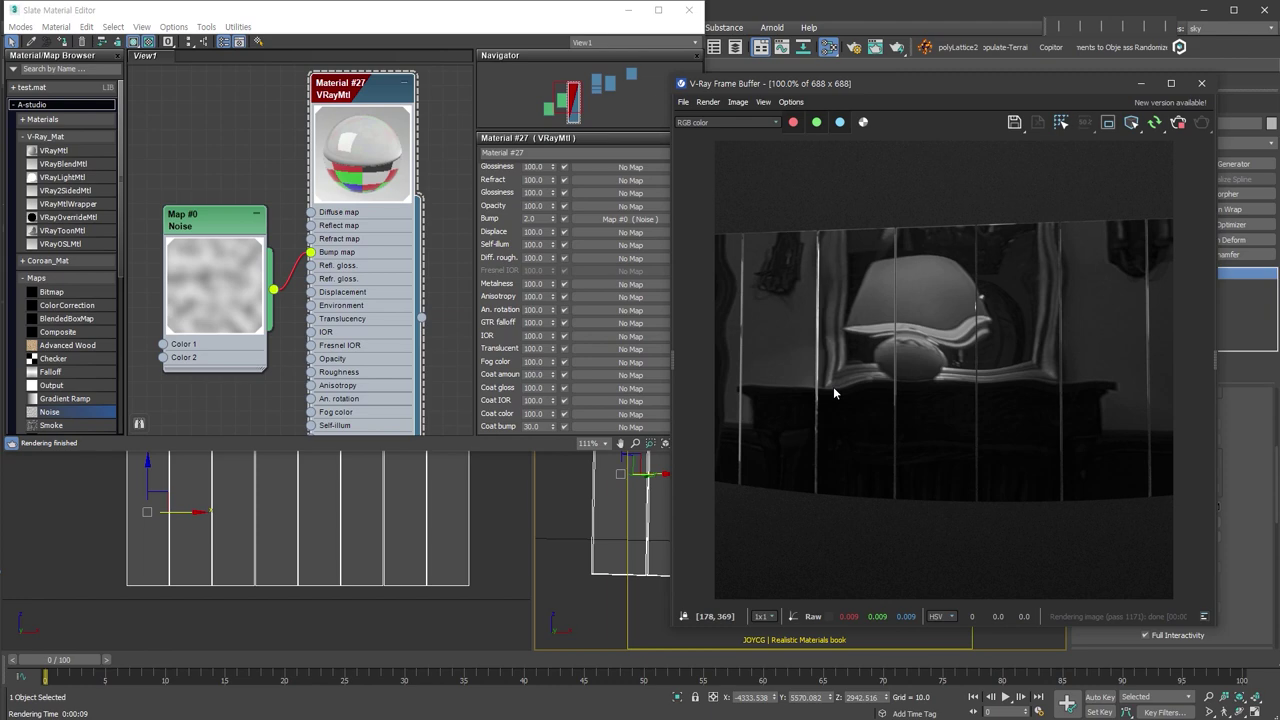
pyautogui.moveTo(972, 83); pyautogui.dragTo(358, 37)
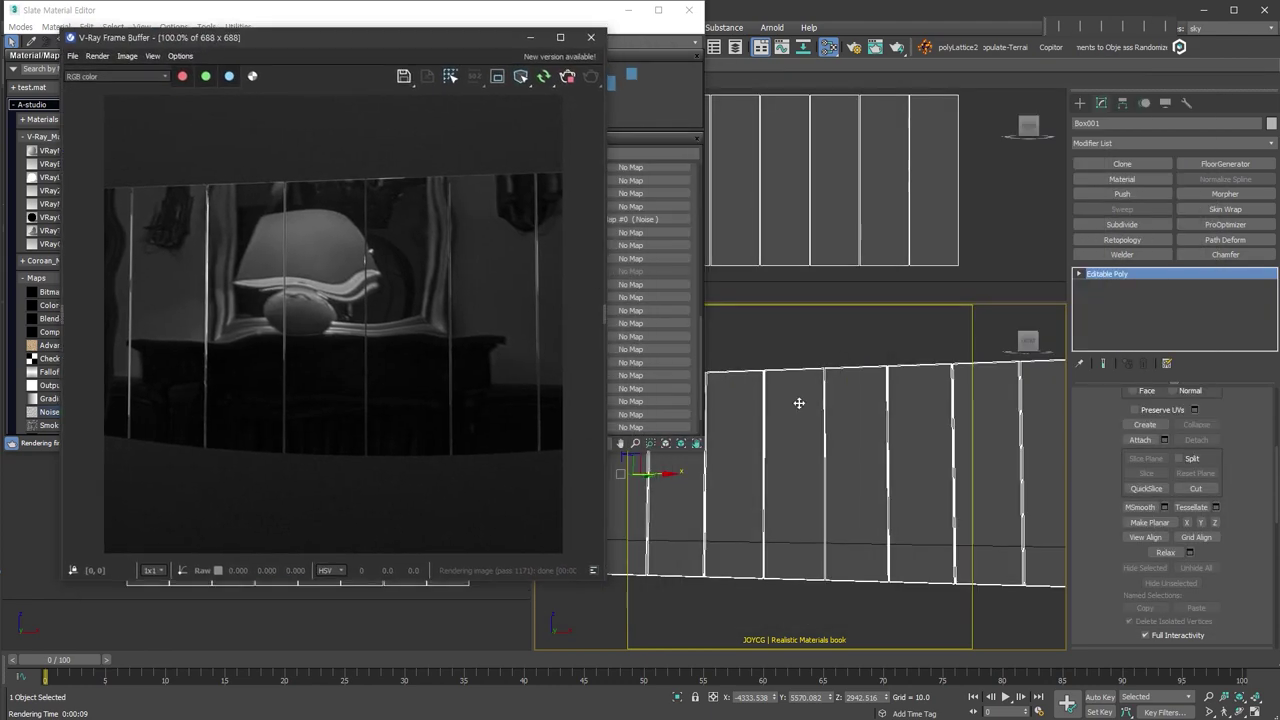
# Select the rightmost panel element of the wall and detach it as its own object.
pyautogui.click(931, 477)
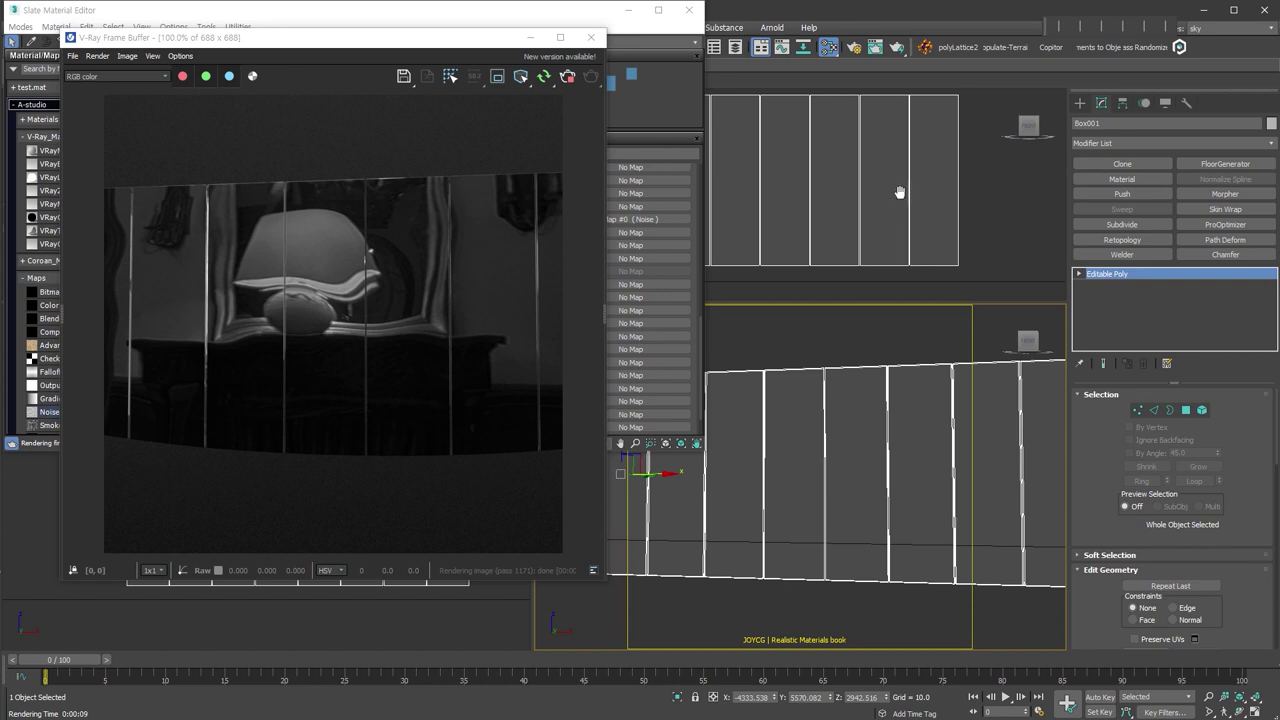
pyautogui.scroll(-2, 900, 191)
pyautogui.moveTo(980, 206); pyautogui.dragTo(968, 199, button='middle')
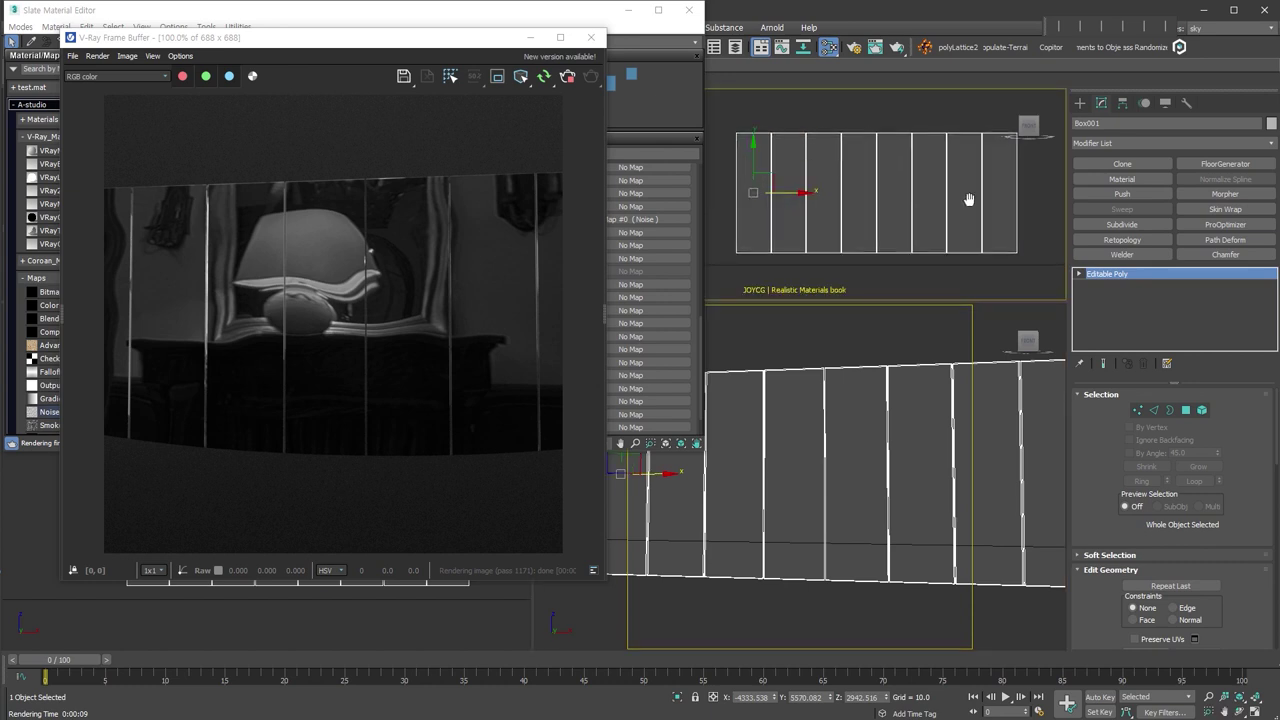
pyautogui.click(1202, 411)
pyautogui.scroll(-5, 1245, 540)
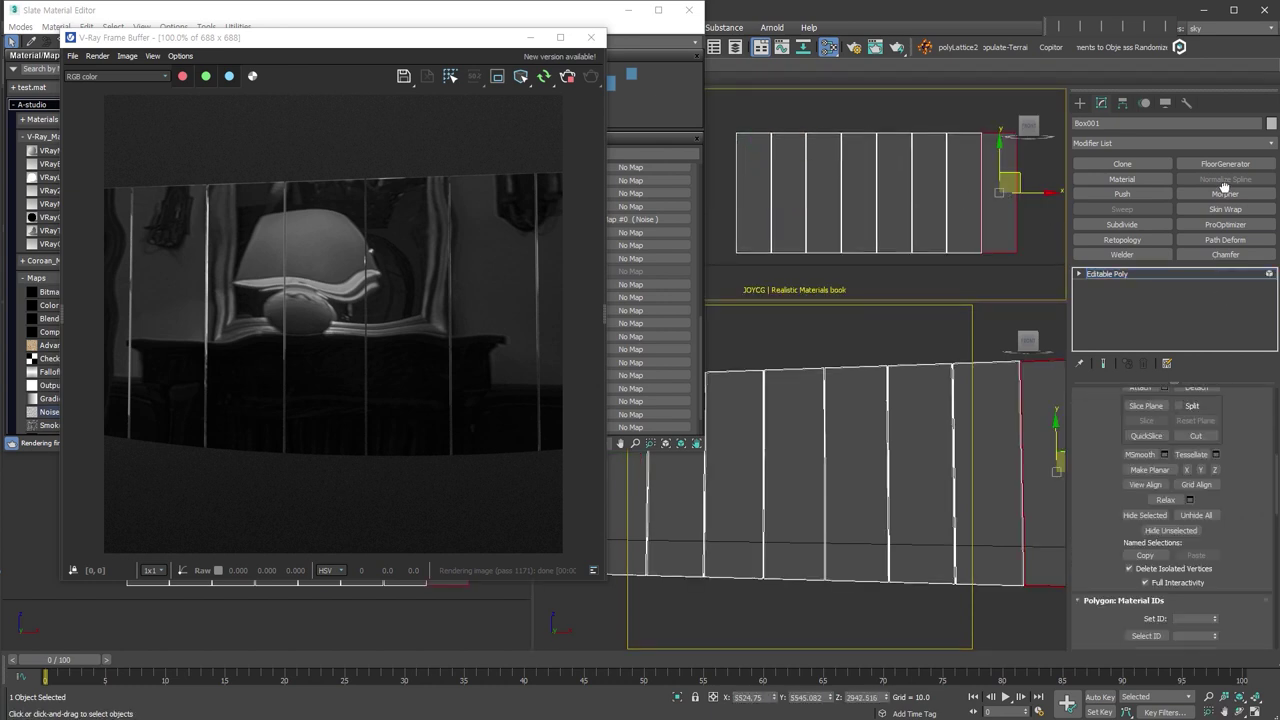
pyautogui.scroll(-3, 1200, 480)
pyautogui.scroll(5, 1200, 480)
pyautogui.click(1197, 500)
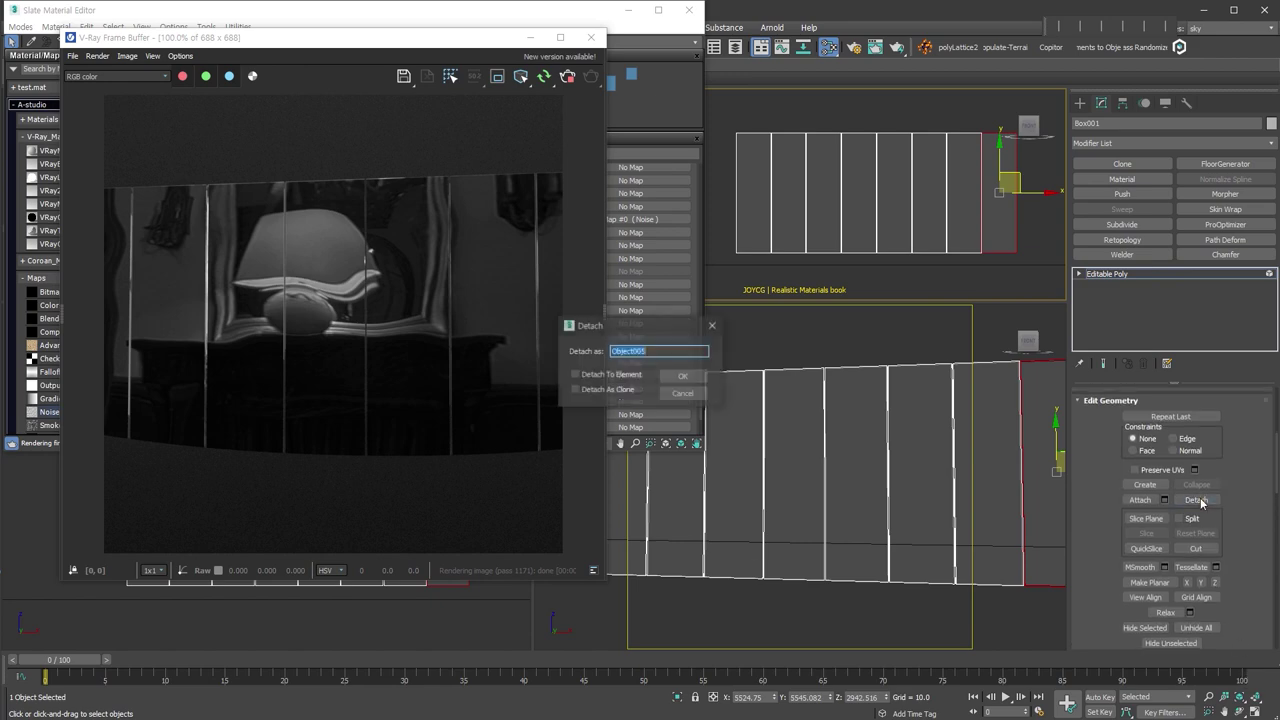
pyautogui.click(680, 375)
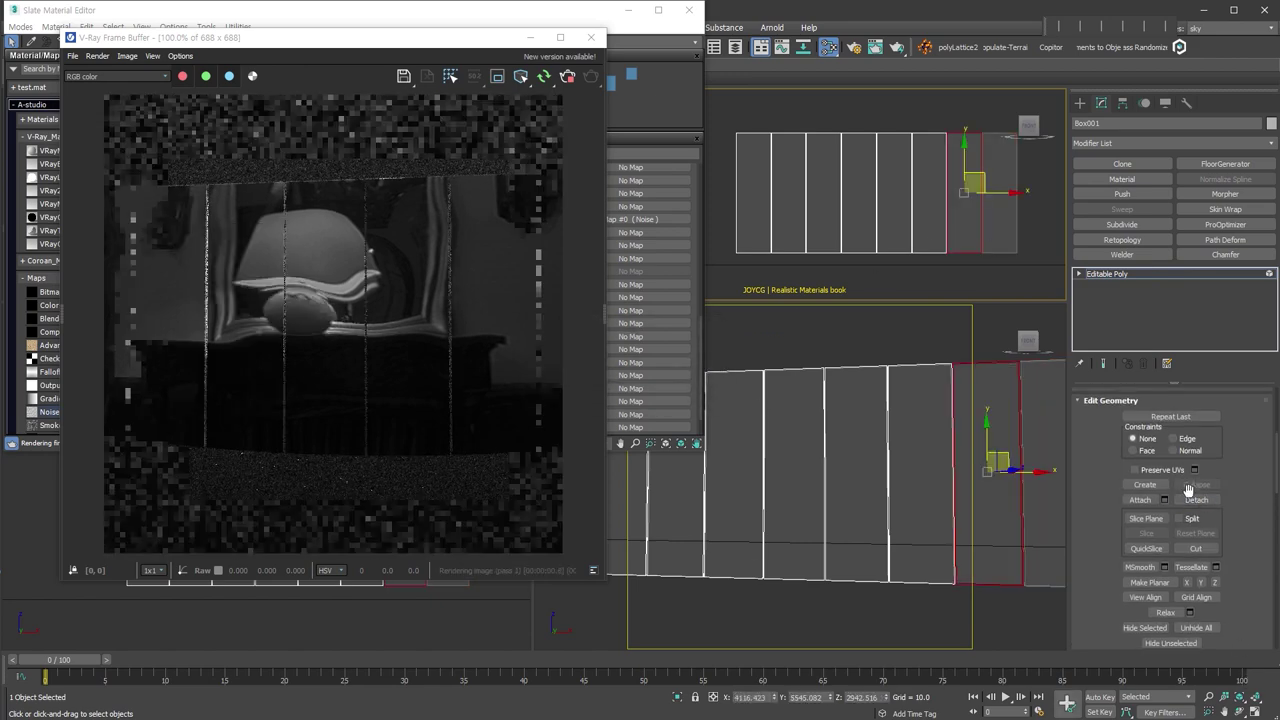
# Detach the next panel, return to object level, and select all the wall pieces.
pyautogui.click(795, 470)
pyautogui.click(1197, 500)
pyautogui.click(680, 375)
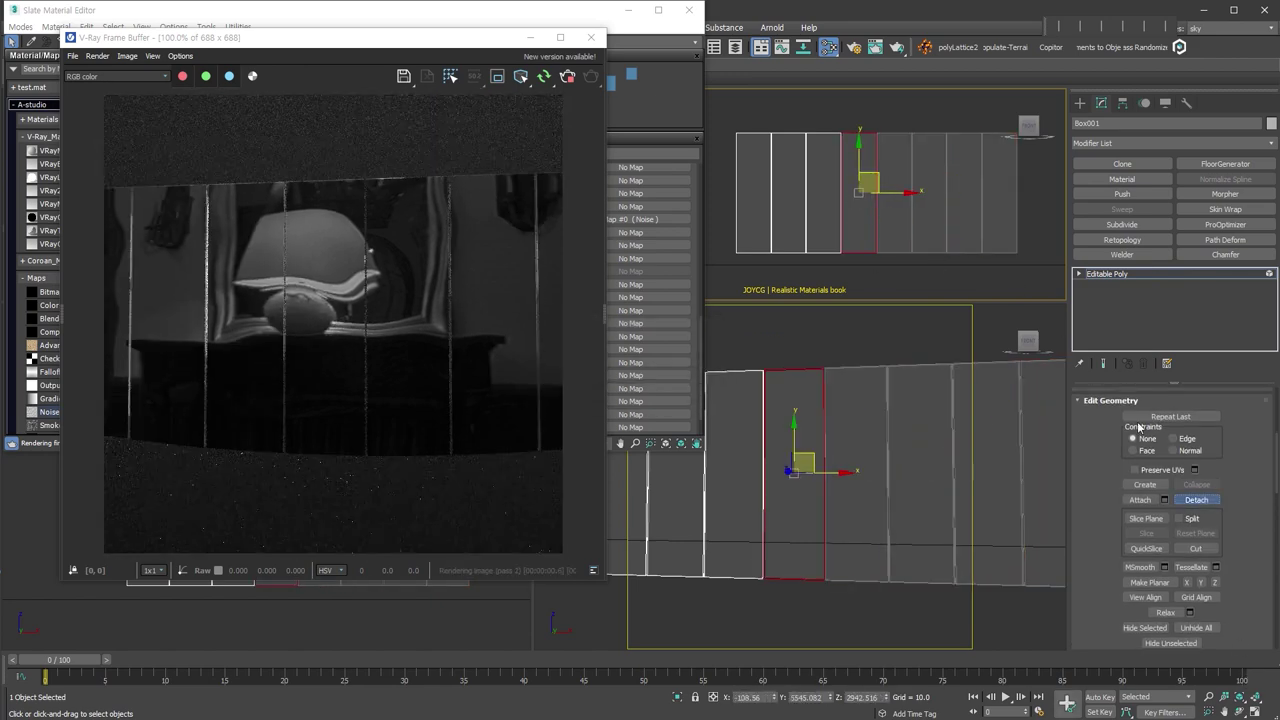
pyautogui.click(735, 460)
pyautogui.click(755, 200)
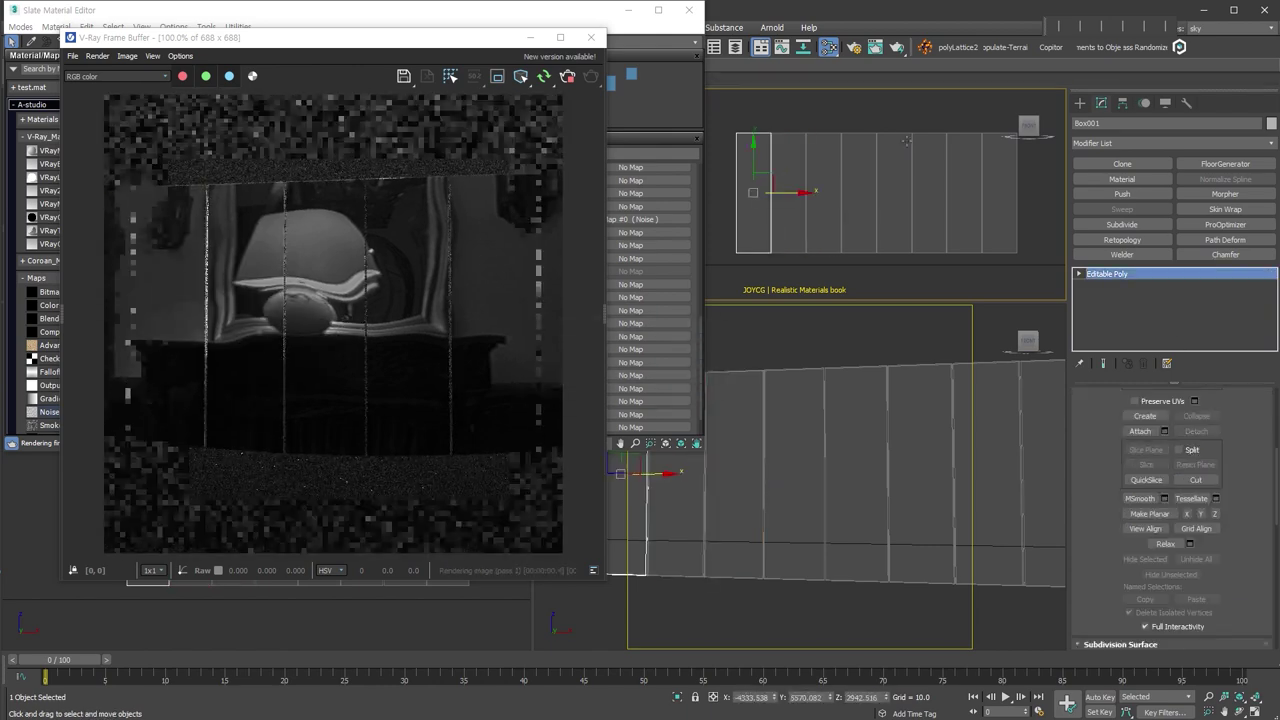
pyautogui.click(911, 120)
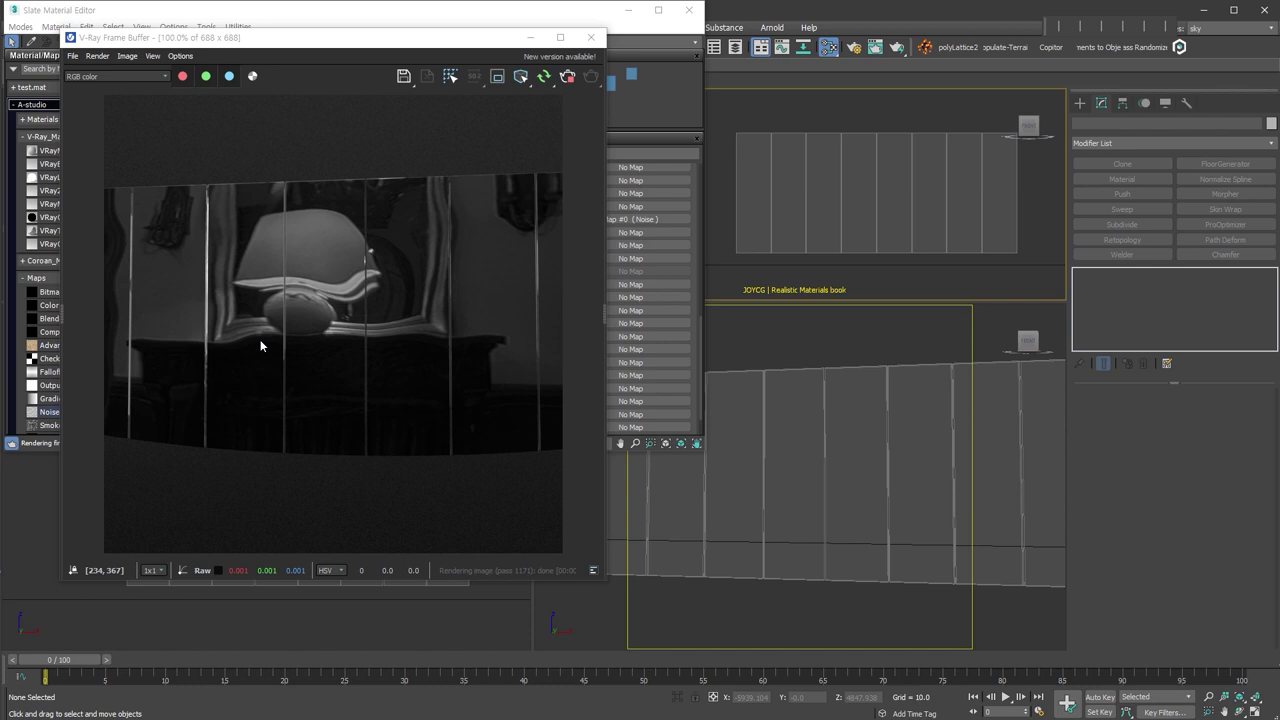
pyautogui.hotkey('ctrl', 'a')
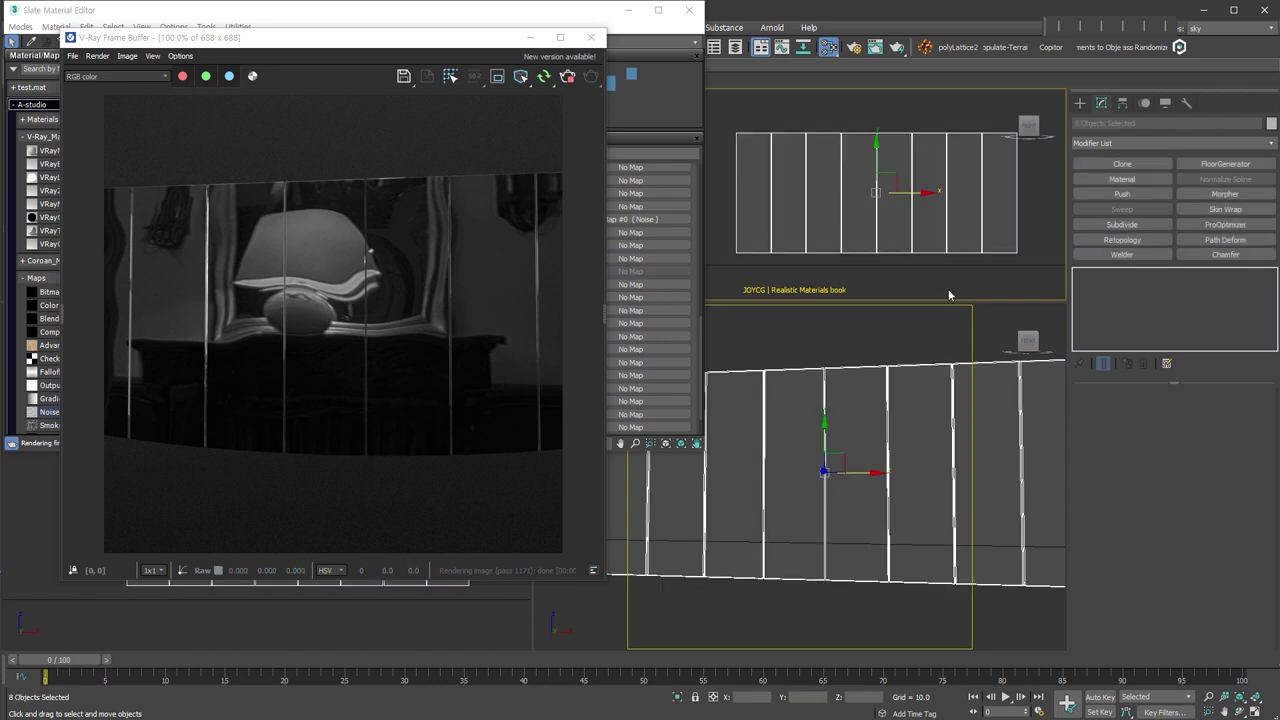
# Delete the wall pieces and create a gridded plane in the Top view, 7768.894 wide.
pyautogui.press('Delete')
pyautogui.click(1080, 104)
pyautogui.click(1197, 239)
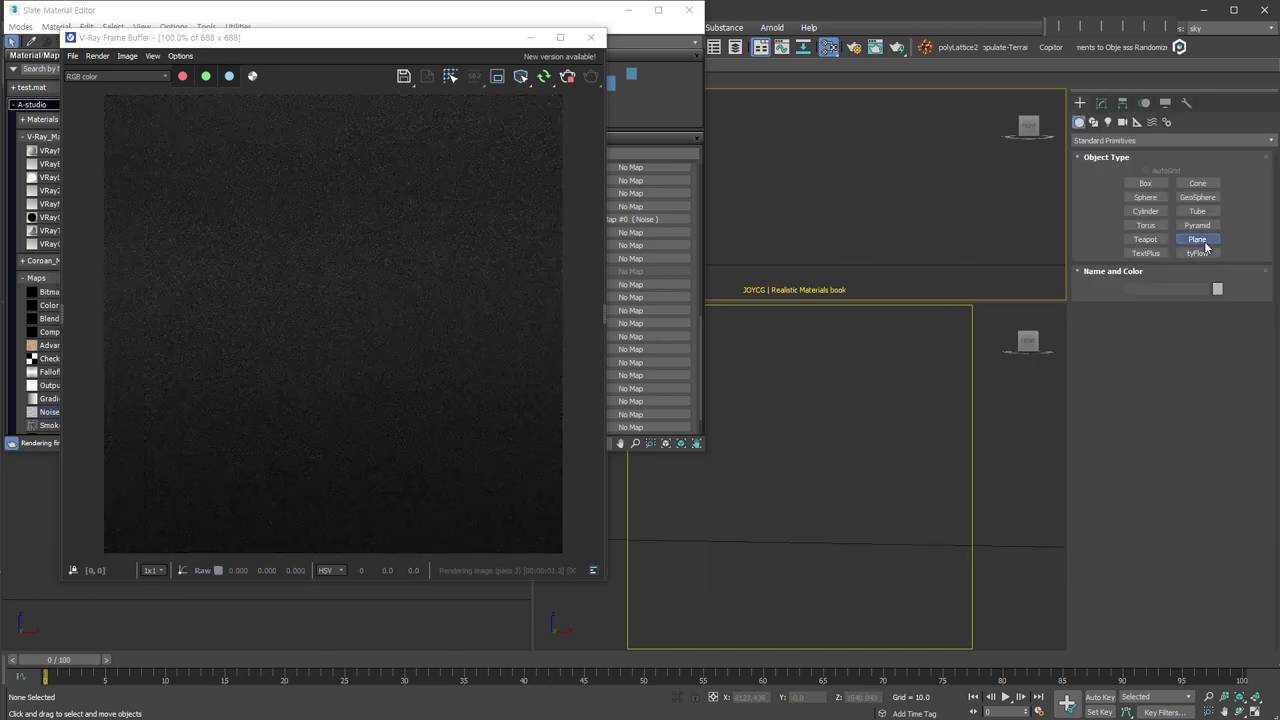
pyautogui.moveTo(719, 124); pyautogui.dragTo(972, 257)
pyautogui.rightClick(290, 590)
pyautogui.press('w')
pyautogui.keyDown('alt'); pyautogui.moveTo(800, 450); pyautogui.dragTo(1000, 300, button='middle'); pyautogui.keyUp('alt')
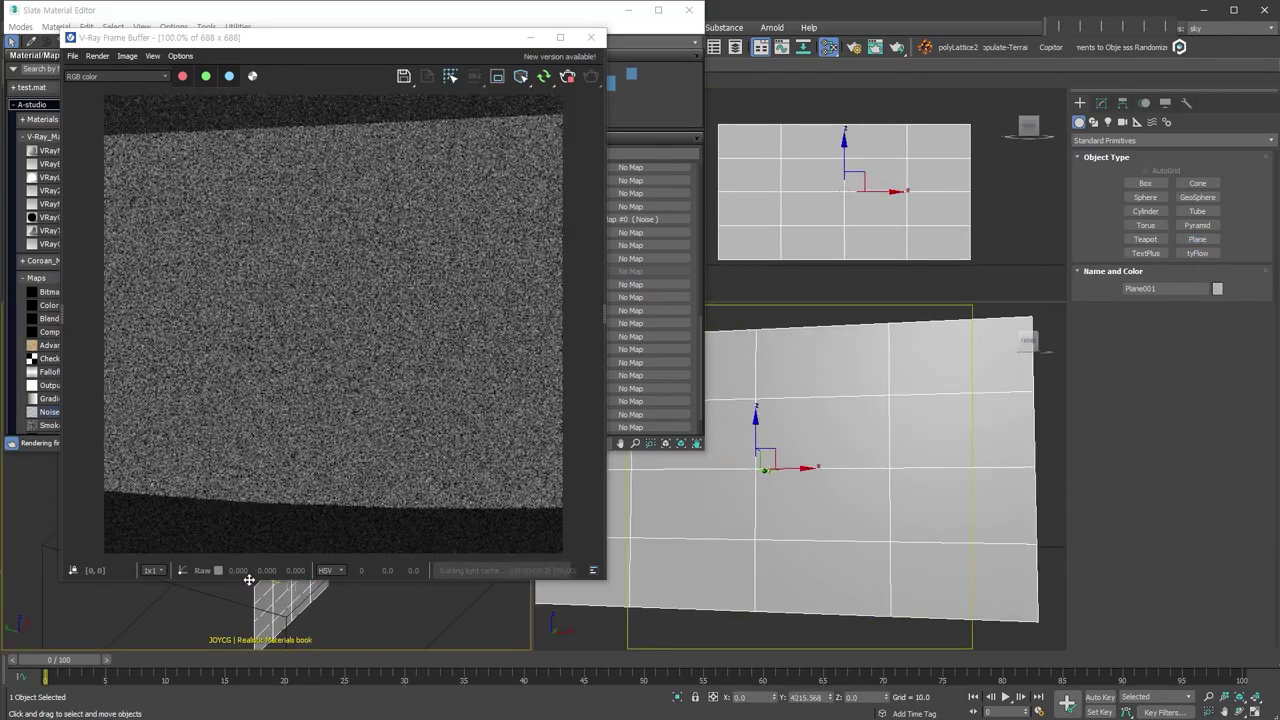
pyautogui.click(1101, 103)
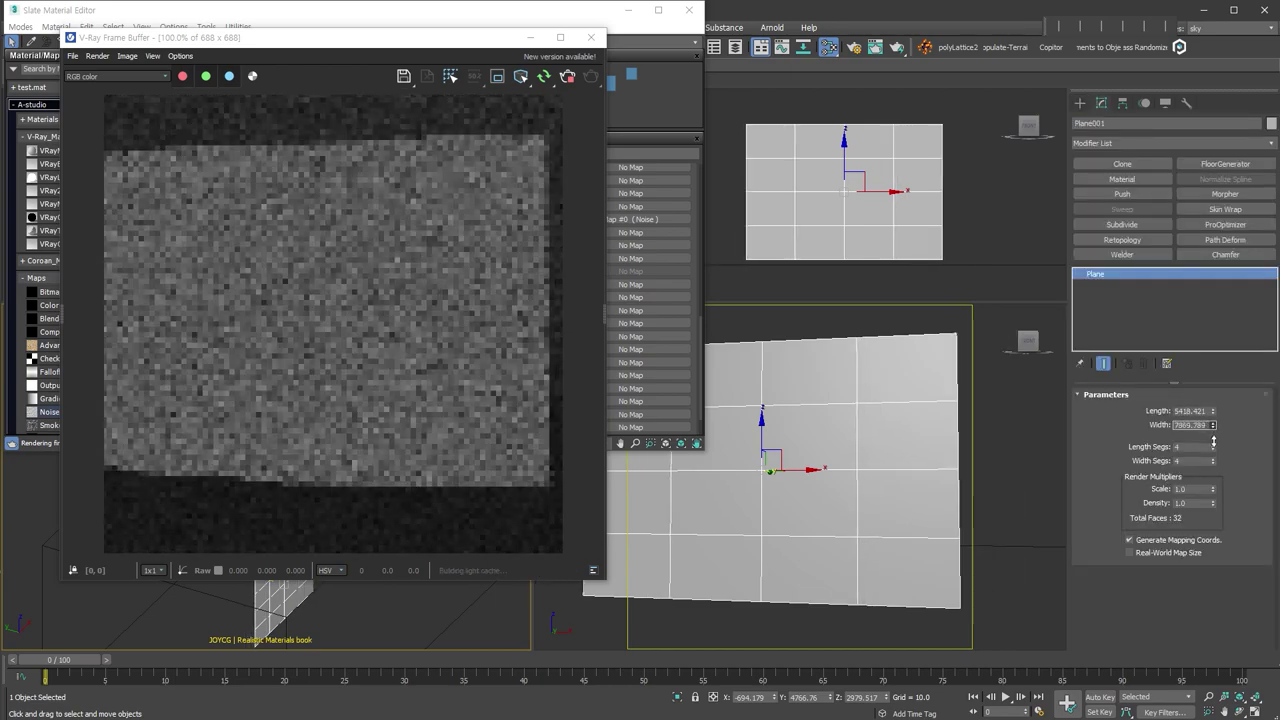
pyautogui.moveTo(1213, 425); pyautogui.dragTo(1213, 470)
# Convert the plane to Editable Poly and open-chamfer all its edges with Quad chamfer, amount 3.952.
pyautogui.hotkey('alt', 'e')
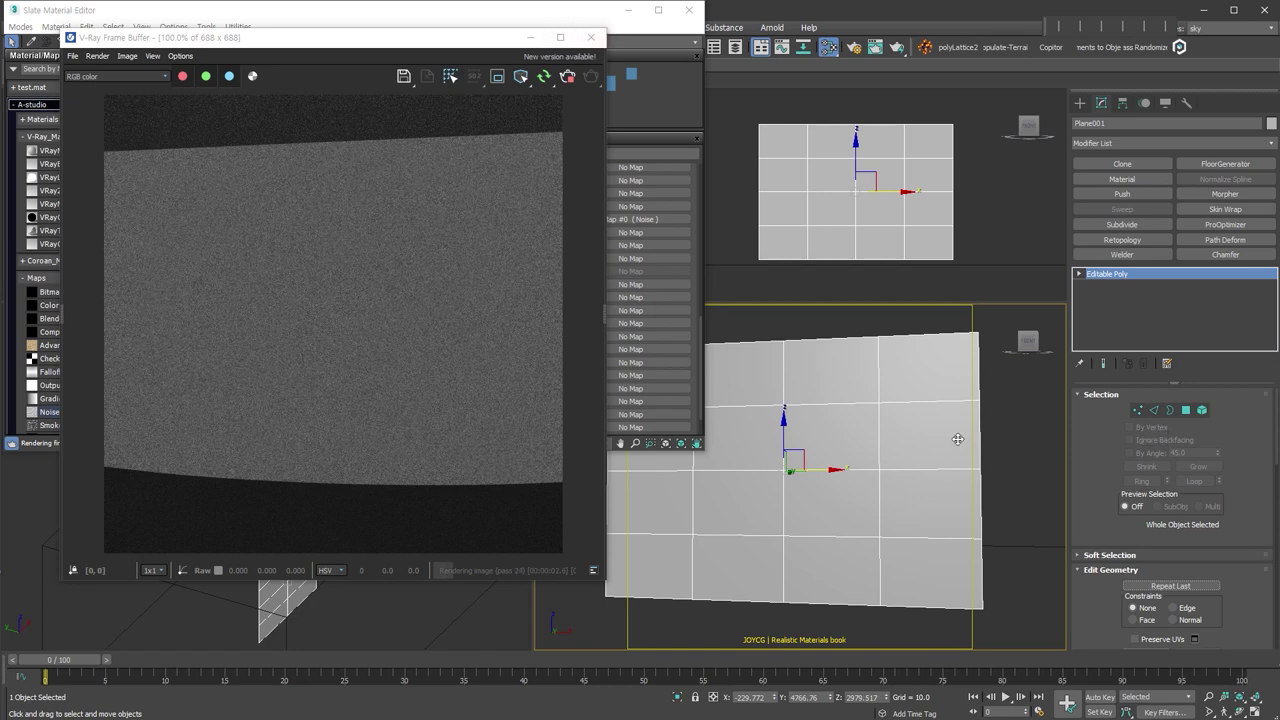
pyautogui.press('2')
pyautogui.hotkey('ctrl', 'a')
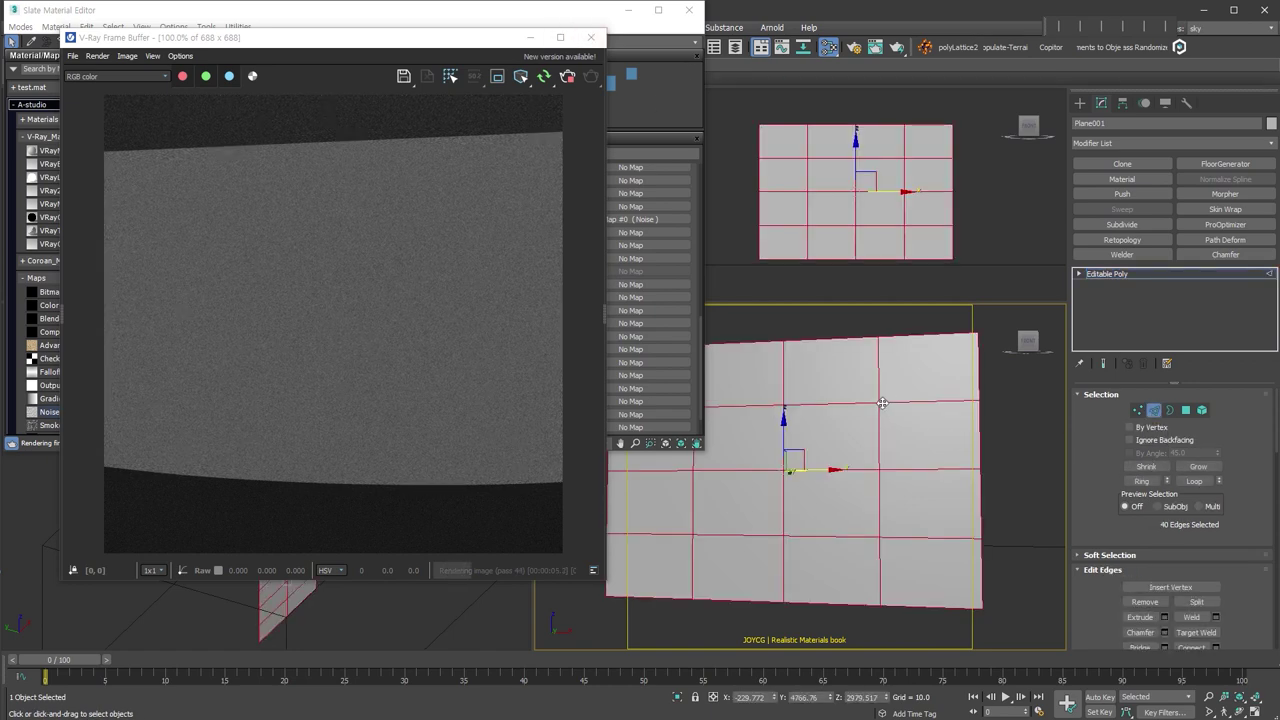
pyautogui.rightClick(884, 405)
pyautogui.click(735, 482)
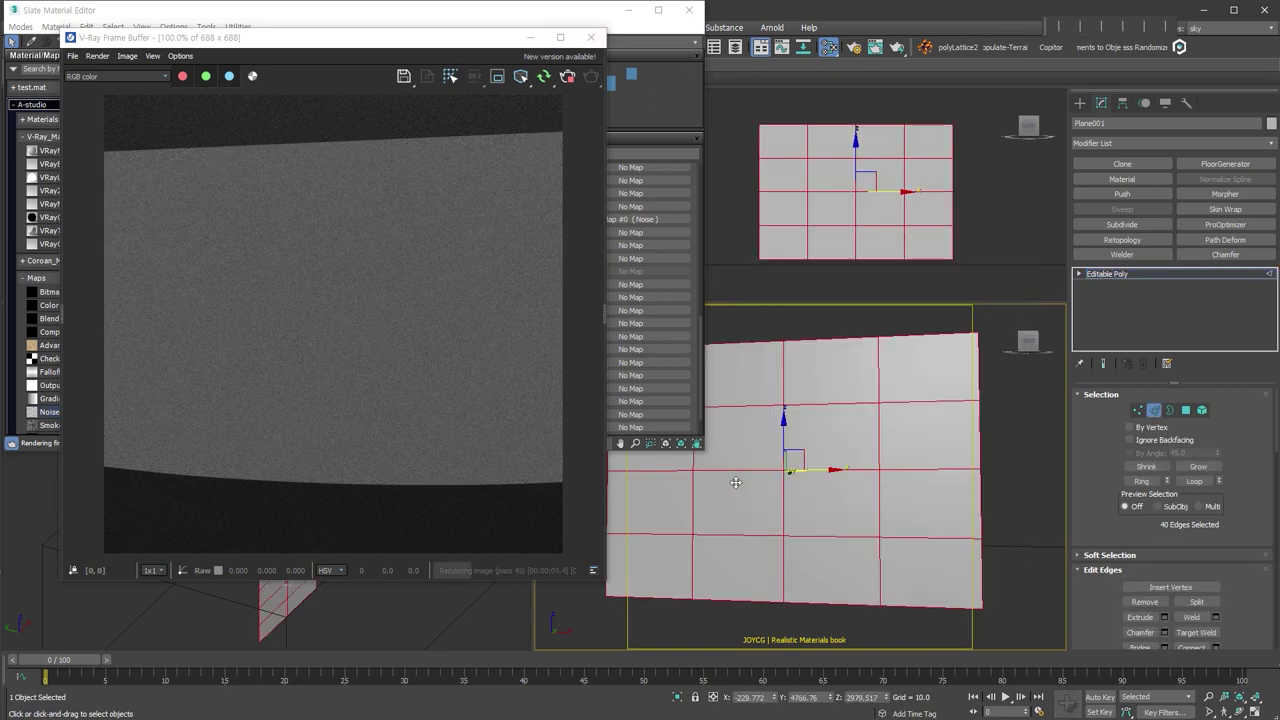
pyautogui.click(937, 466)
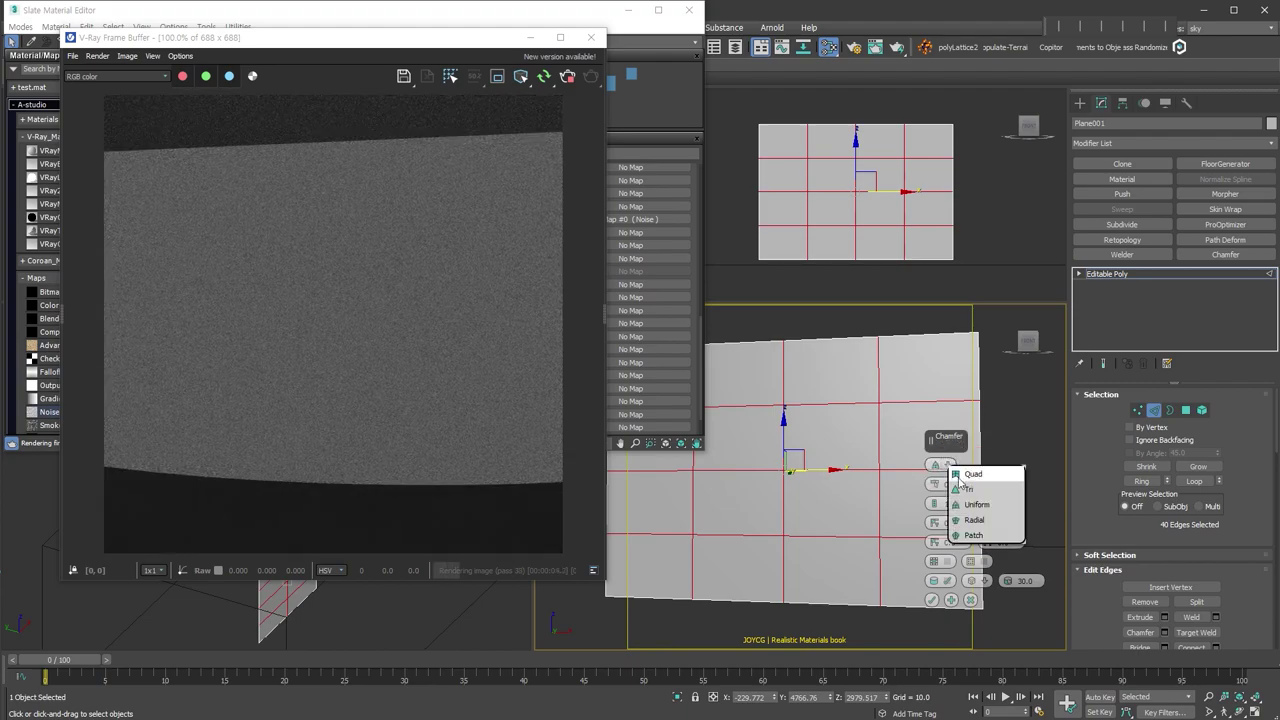
pyautogui.click(955, 487)
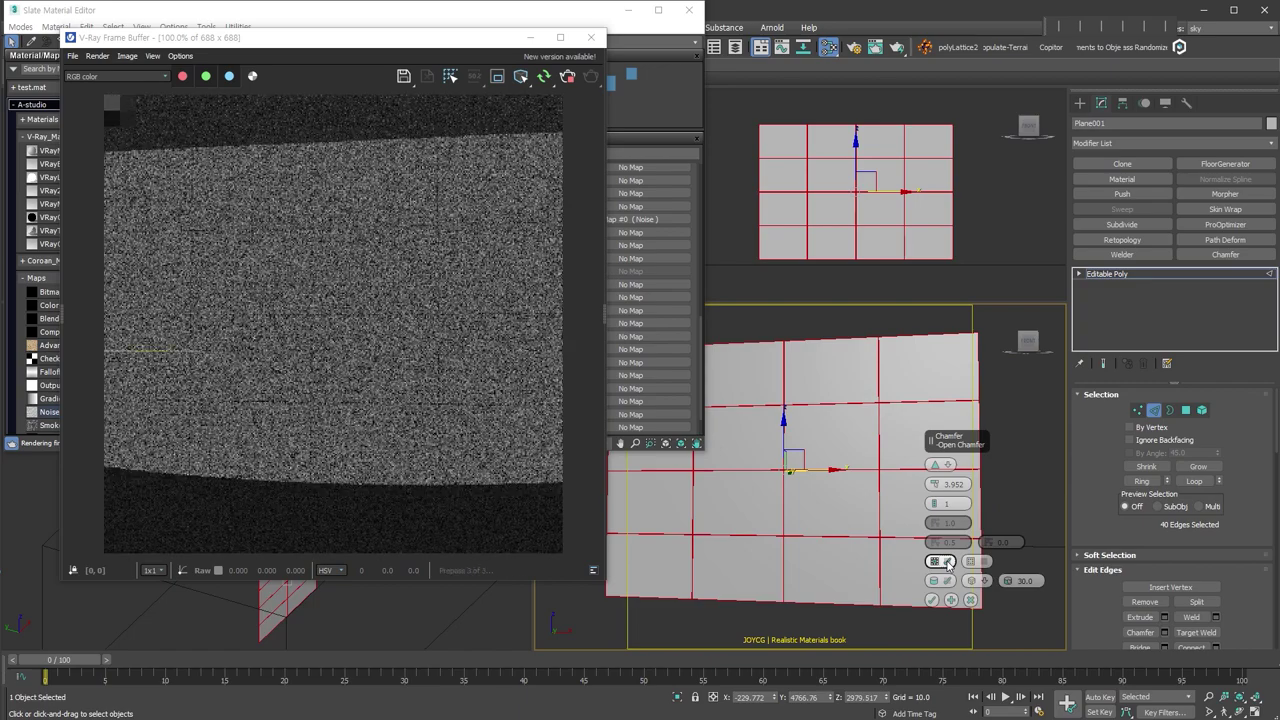
pyautogui.click(932, 600)
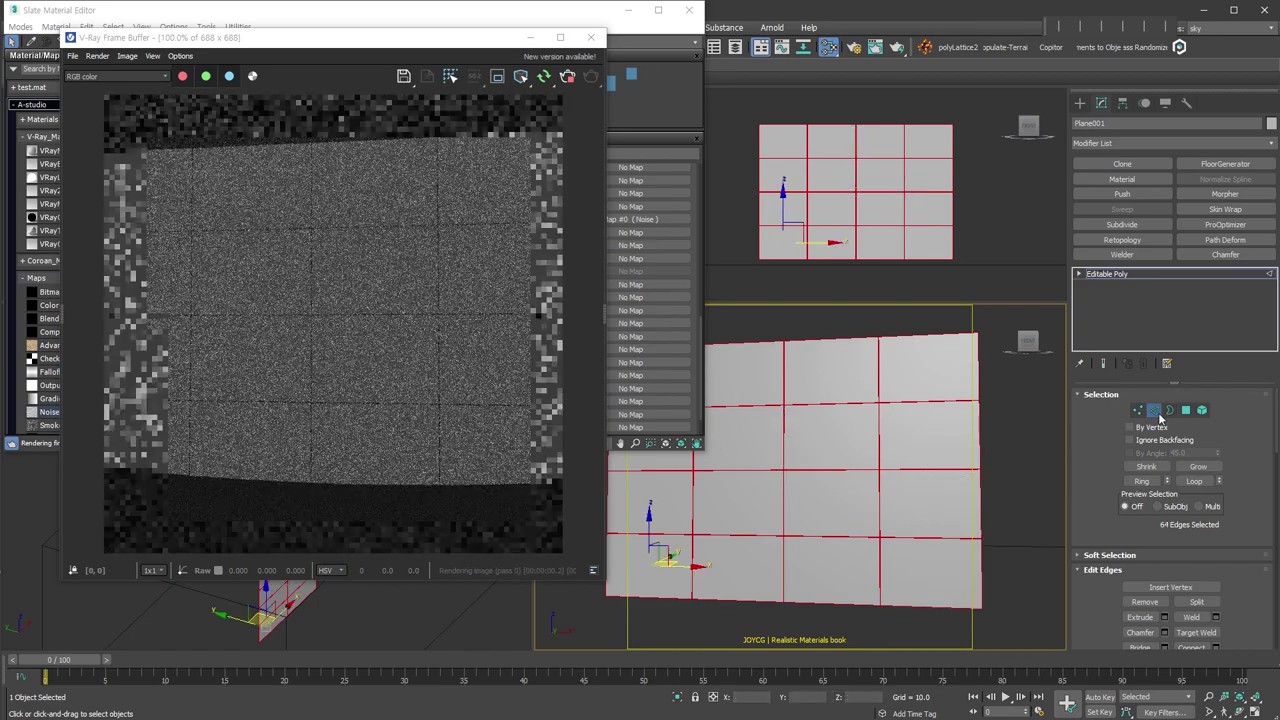
# Add a Shell modifier with 61.3 outer amount and collapse it into the editable poly.
pyautogui.click(1155, 411)
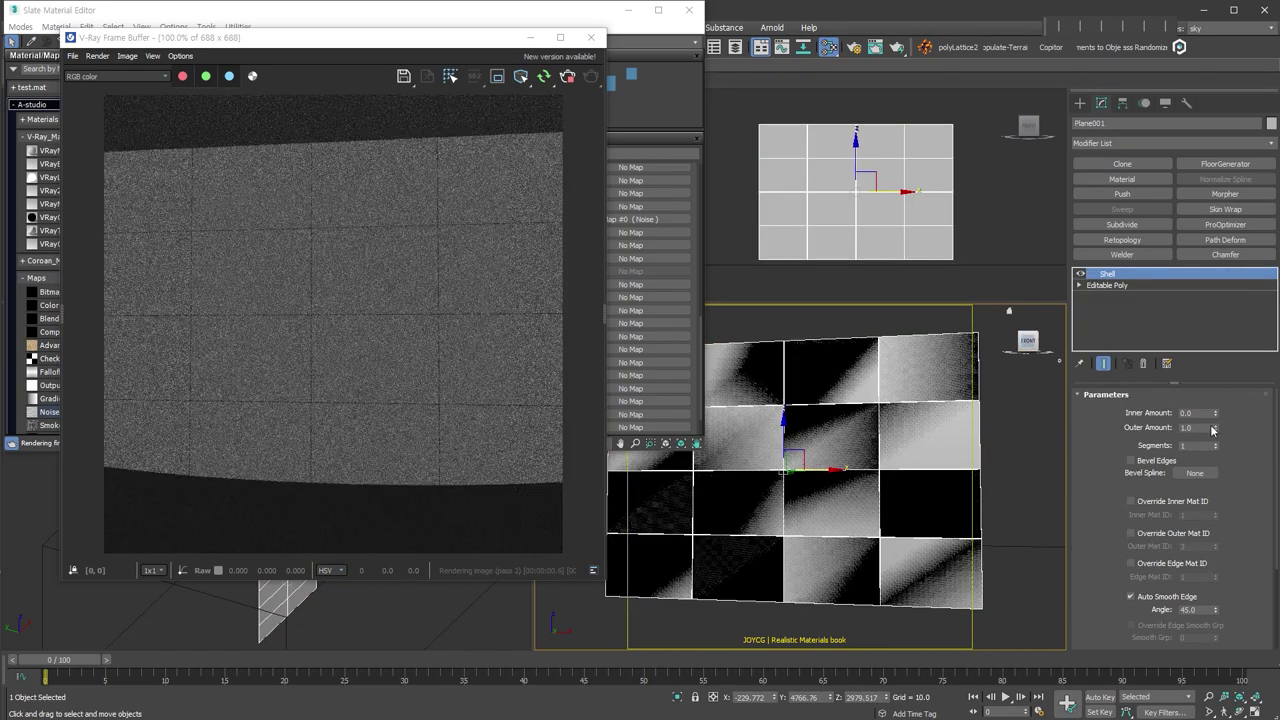
pyautogui.moveTo(1213, 429); pyautogui.dragTo(1213, 380)
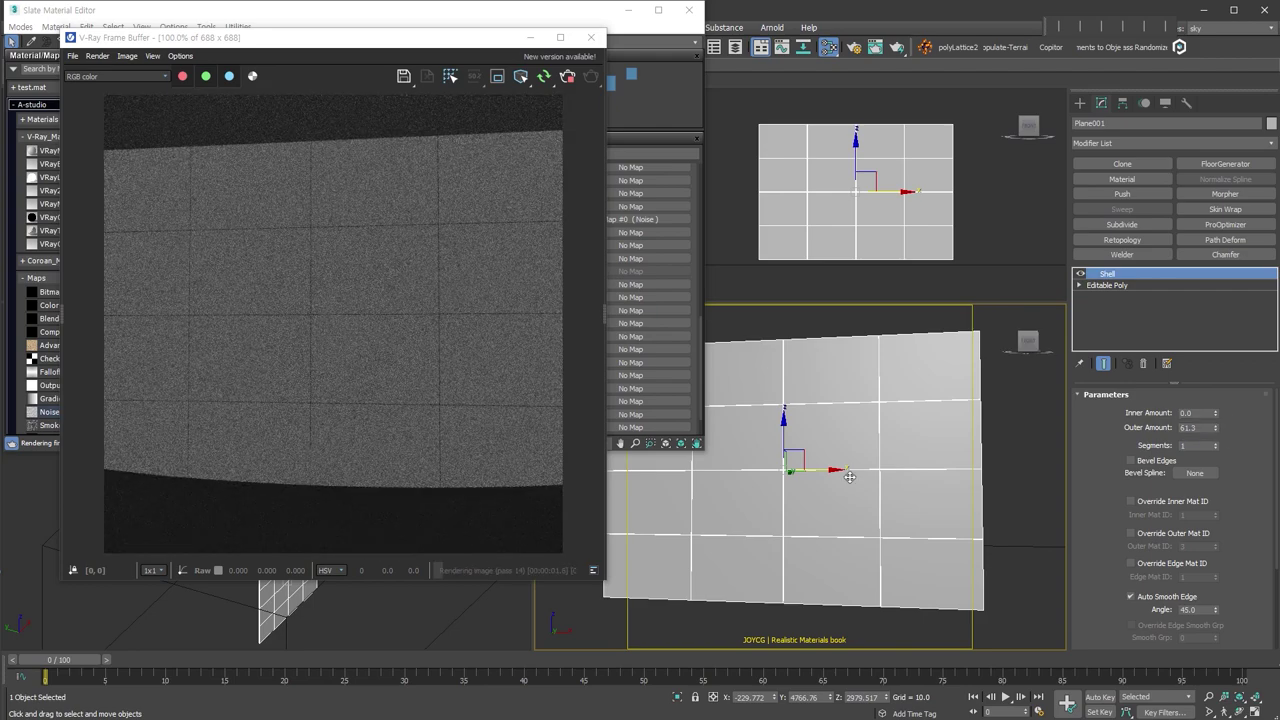
pyautogui.hotkey('ctrl', 'z')
pyautogui.hotkey('ctrl', 'z')
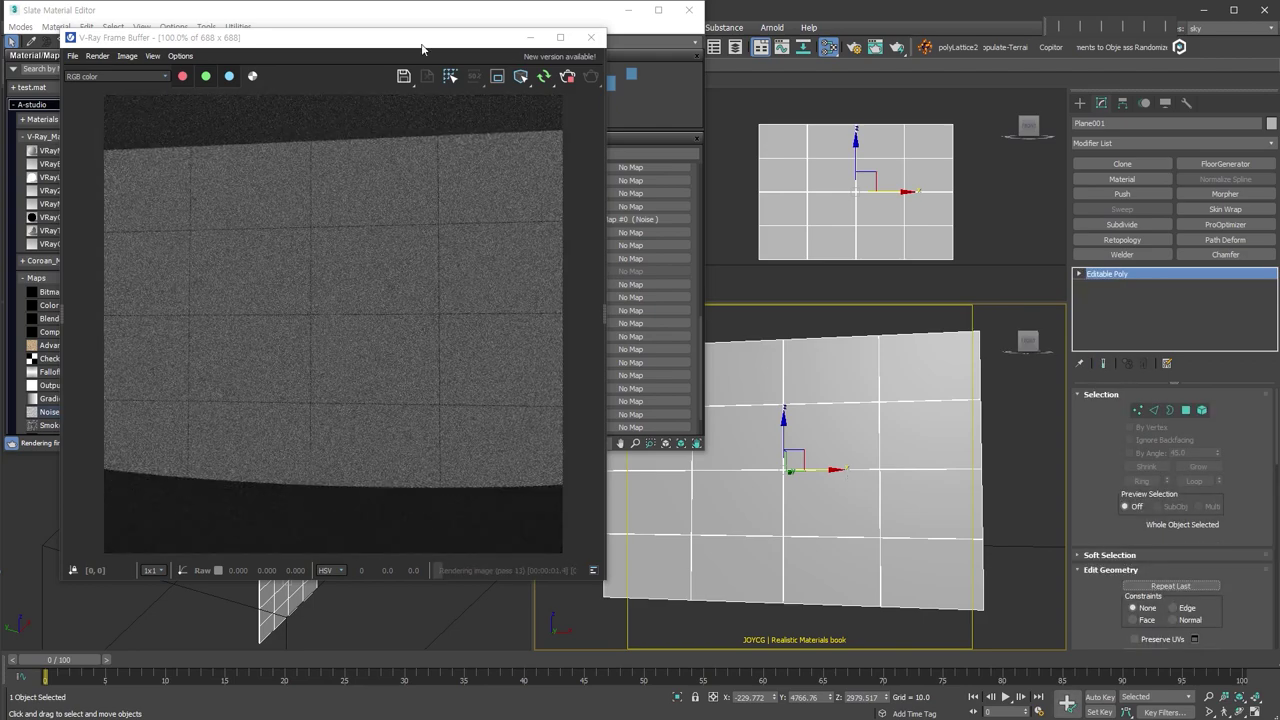
pyautogui.moveTo(422, 48); pyautogui.dragTo(1065, 65)
pyautogui.click(62, 44)
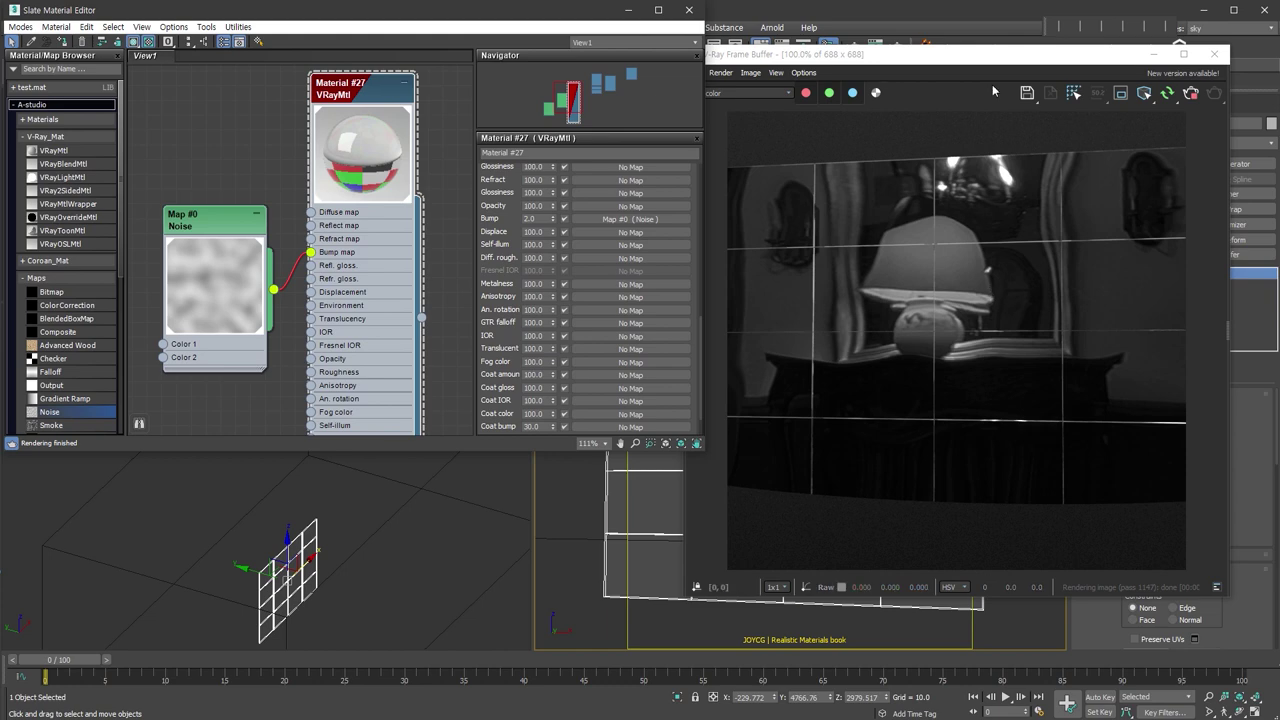
# Select the glass plane in the Top view and launch the Detach Elements script with Alt+D.
pyautogui.moveTo(994, 60); pyautogui.dragTo(466, 97)
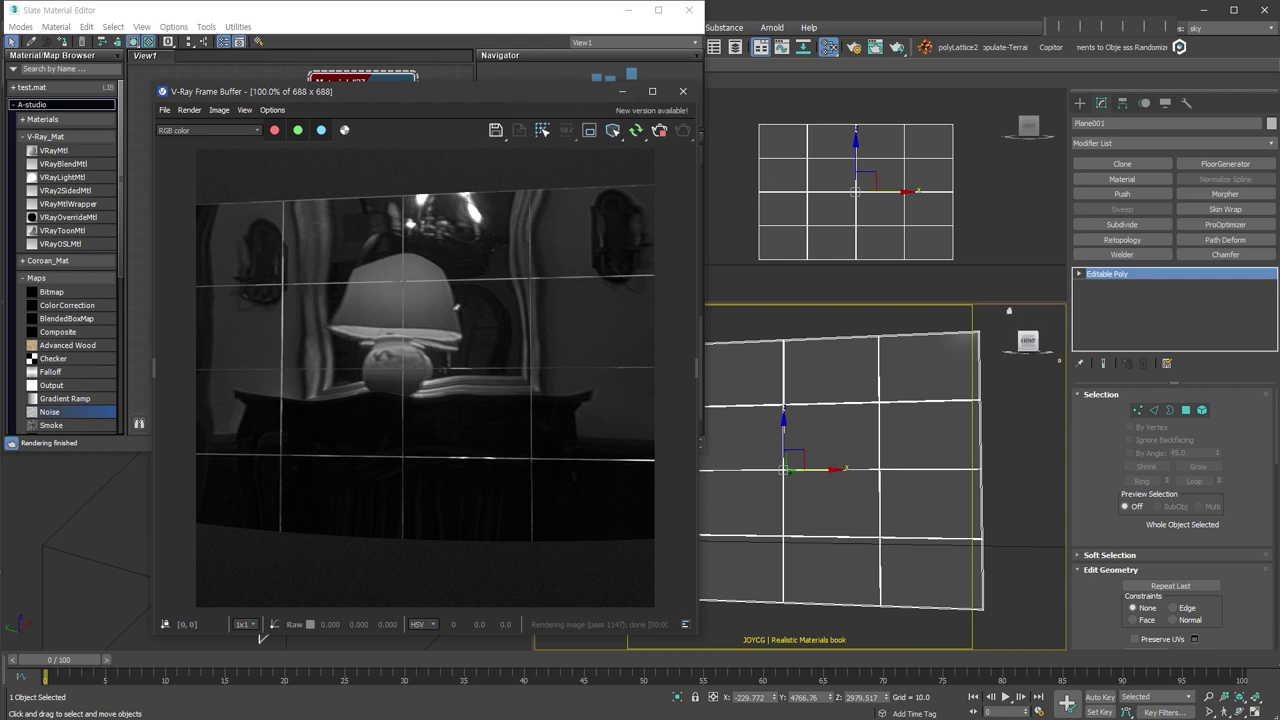
pyautogui.click(886, 198)
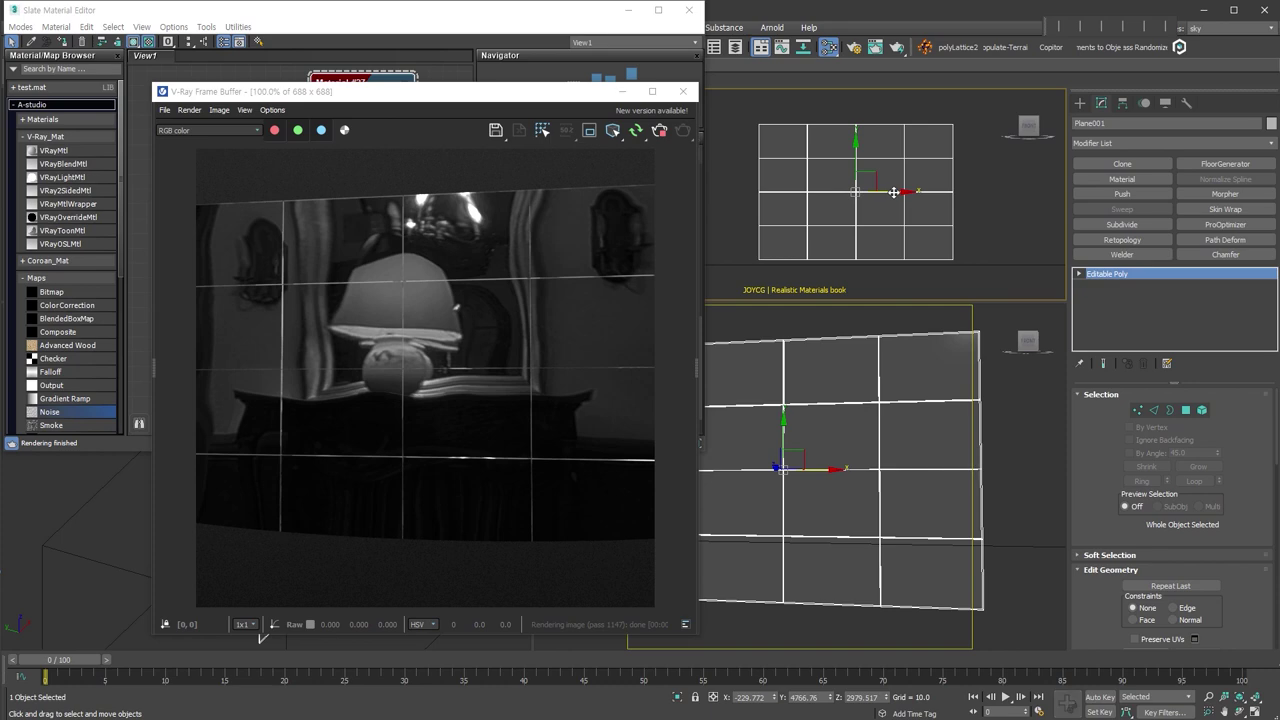
pyautogui.hotkey('ctrl', 'v')
pyautogui.press('Return')
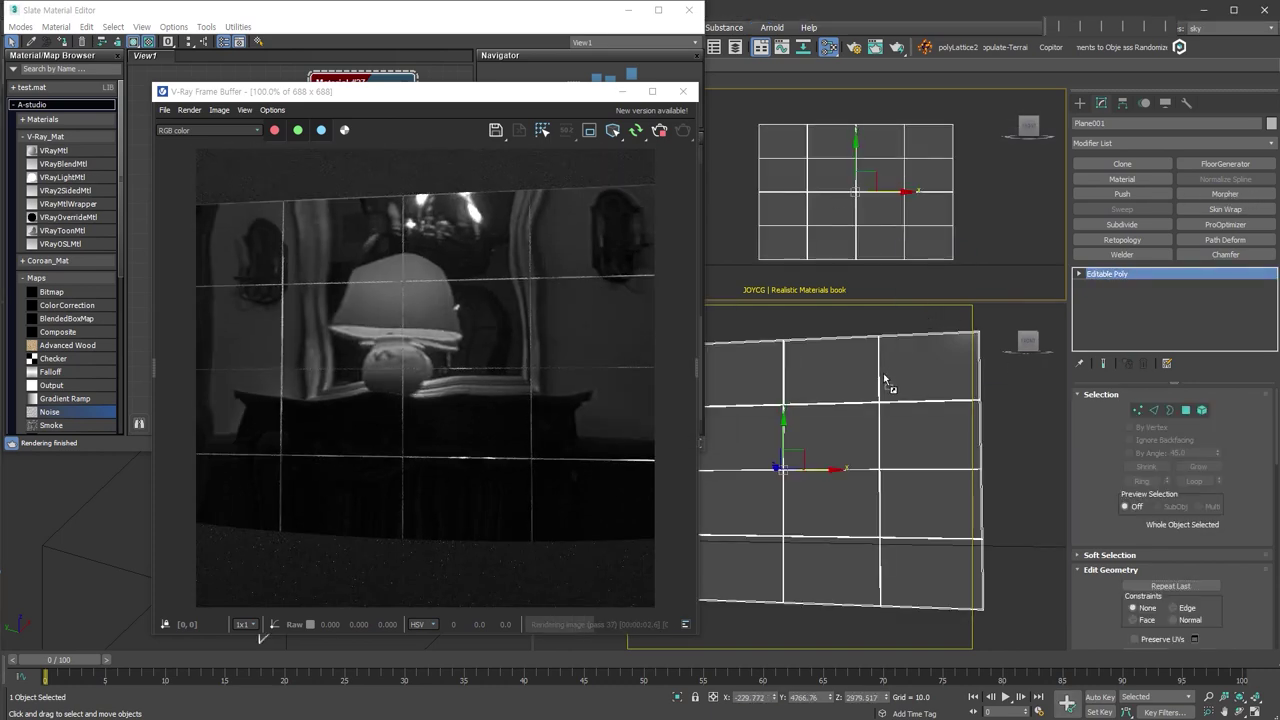
pyautogui.hotkey('alt', 'd')
pyautogui.moveTo(635, 282); pyautogui.dragTo(880, 218)
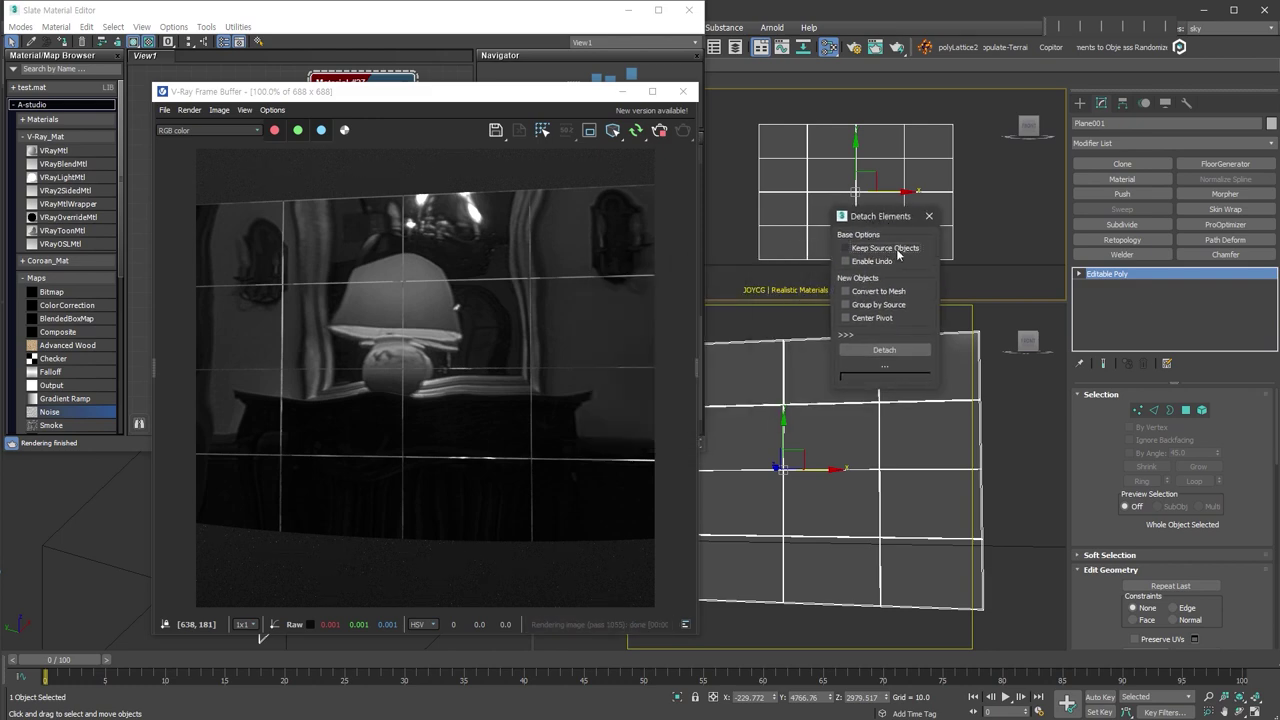
# Detach the tiled wall into 16 separate panel objects and select Plane001_Elements10.
pyautogui.click(905, 350)
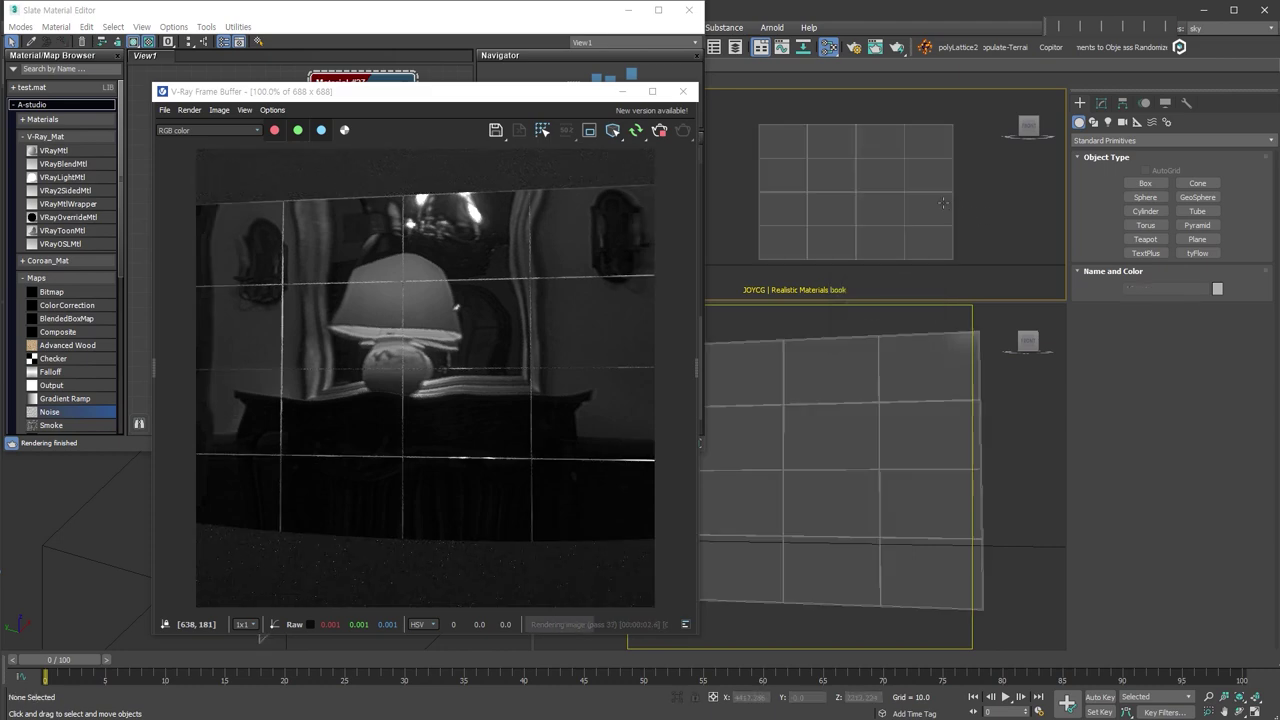
pyautogui.moveTo(935, 210); pyautogui.dragTo(1045, 212)
pyautogui.hotkey('ctrl', 'z')
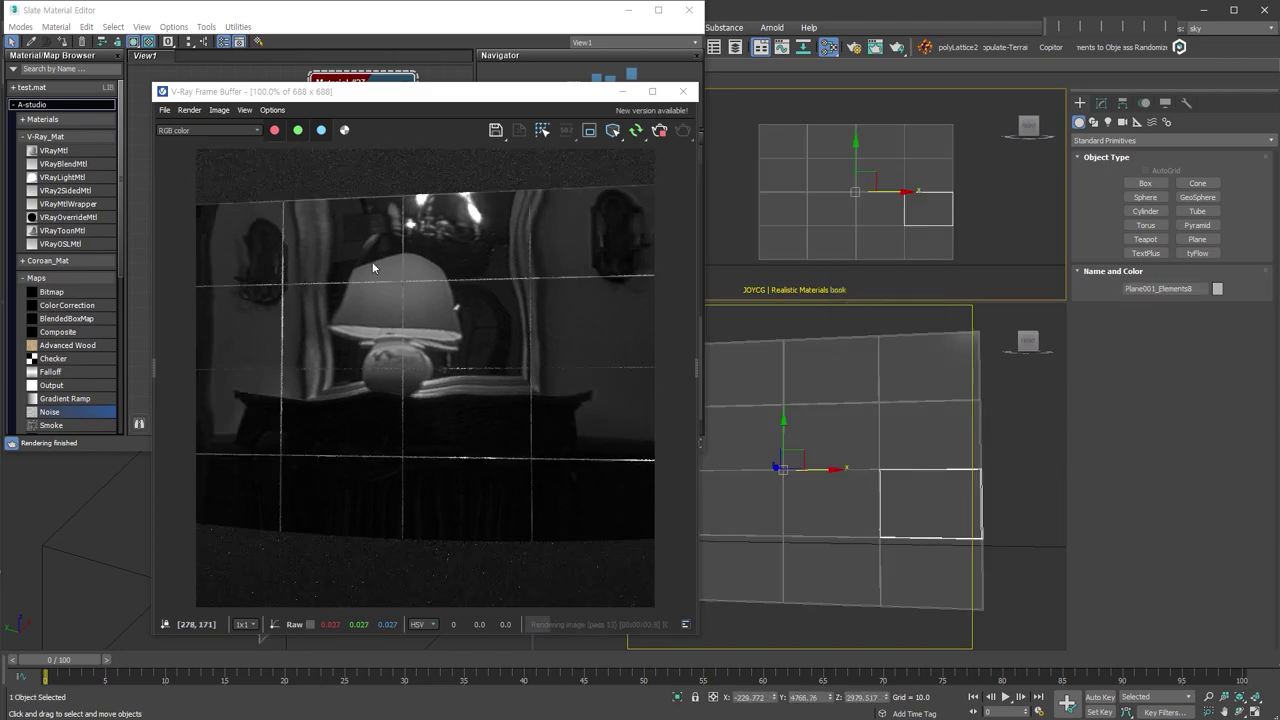
pyautogui.moveTo(937, 202); pyautogui.dragTo(841, 202)
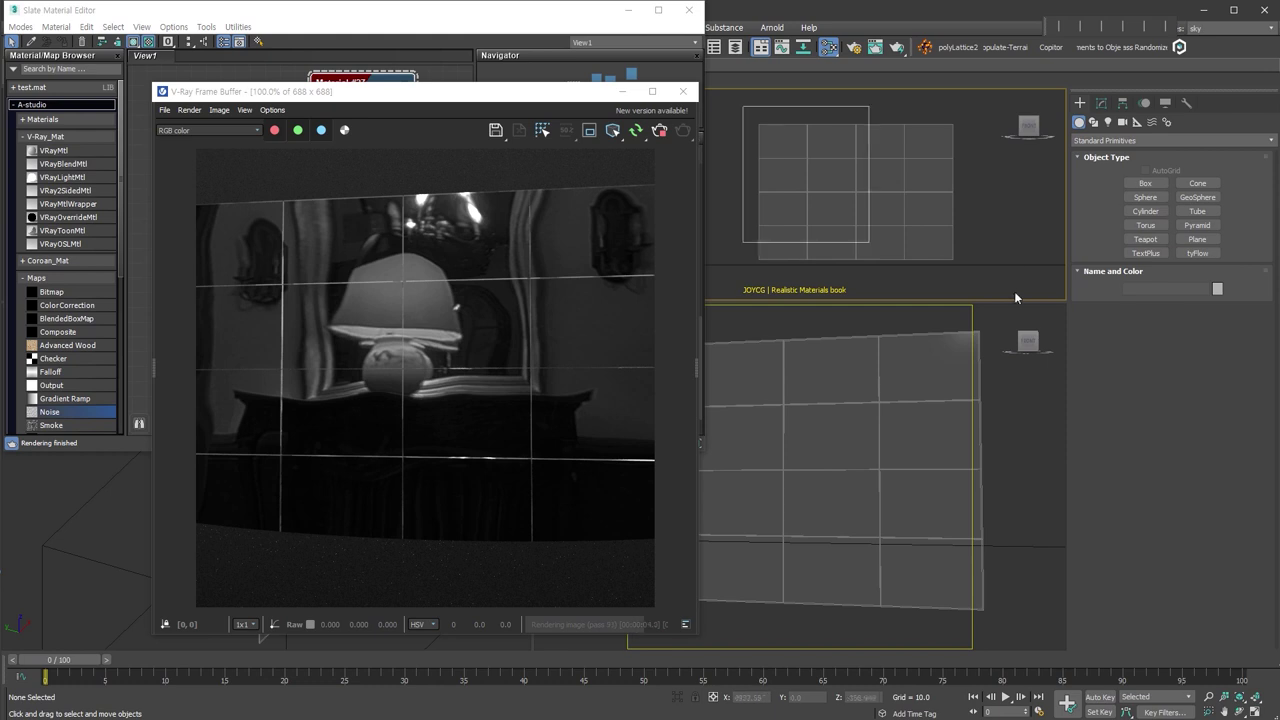
pyautogui.moveTo(841, 202); pyautogui.dragTo(841, 168)
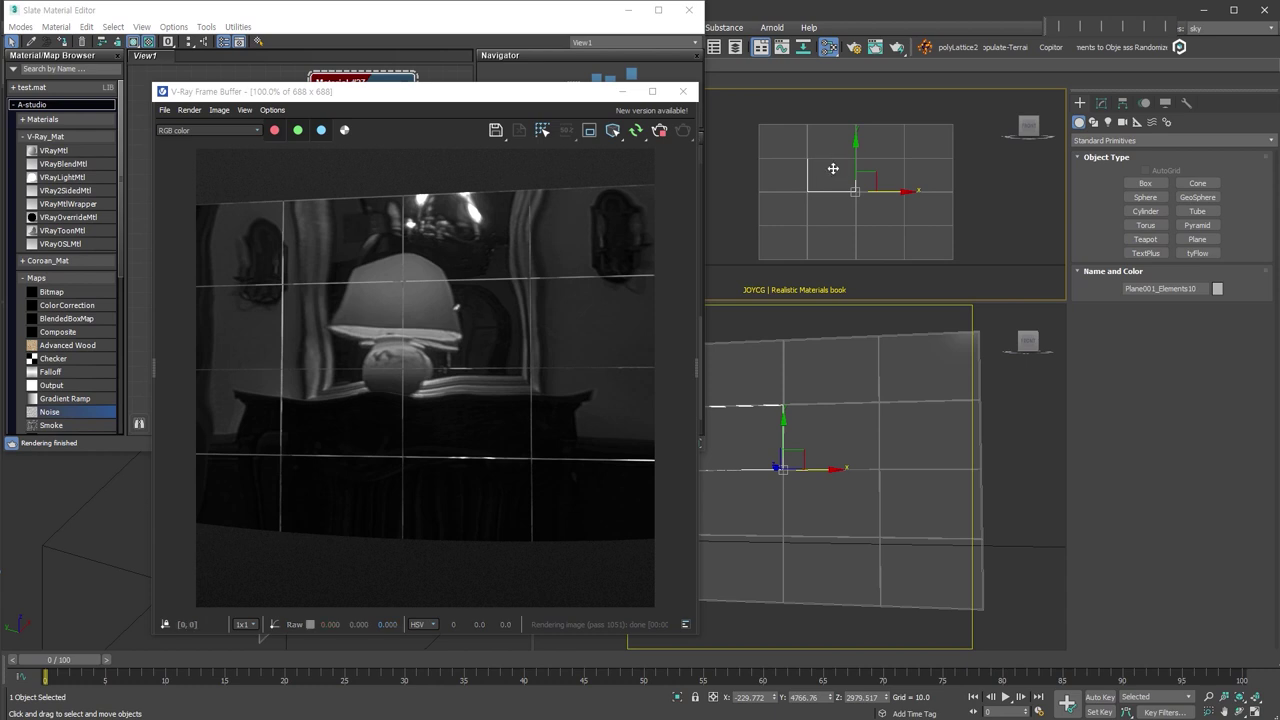
# Reset the transform of the selected panel with Reset XForm > Reset Selected.
pyautogui.click(1101, 103)
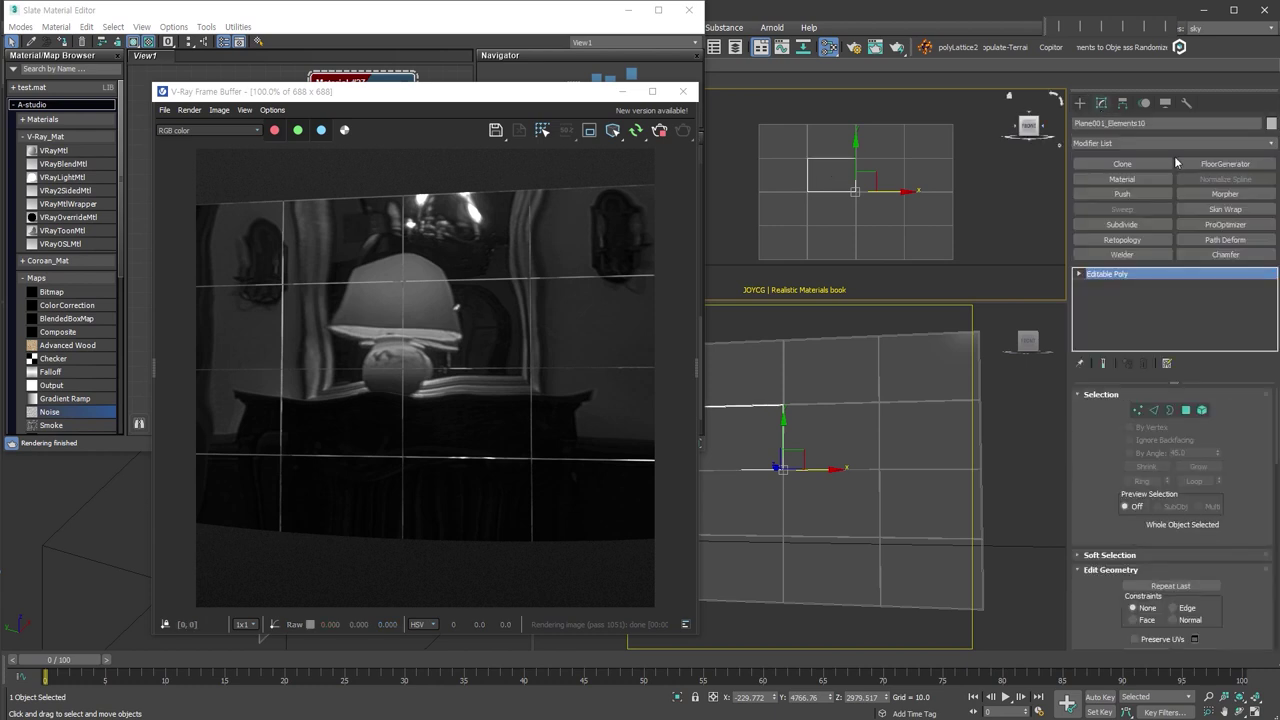
pyautogui.click(1187, 103)
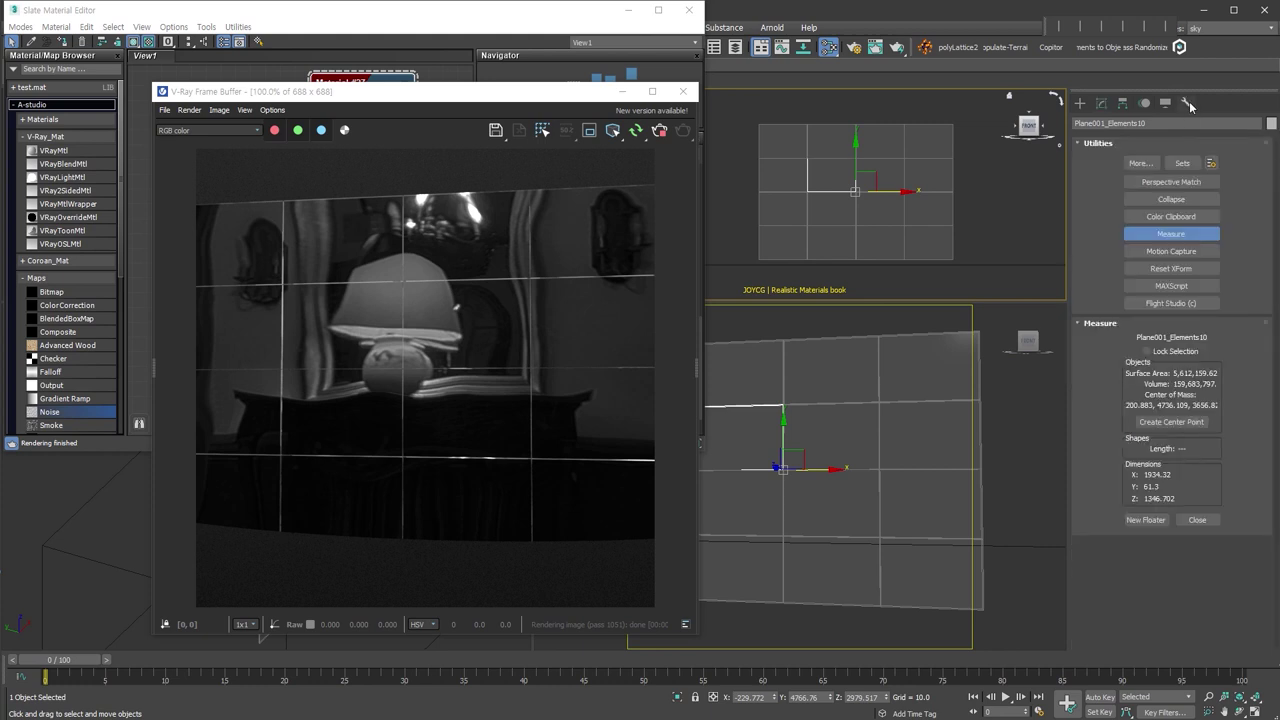
pyautogui.click(1180, 268)
pyautogui.click(1184, 348)
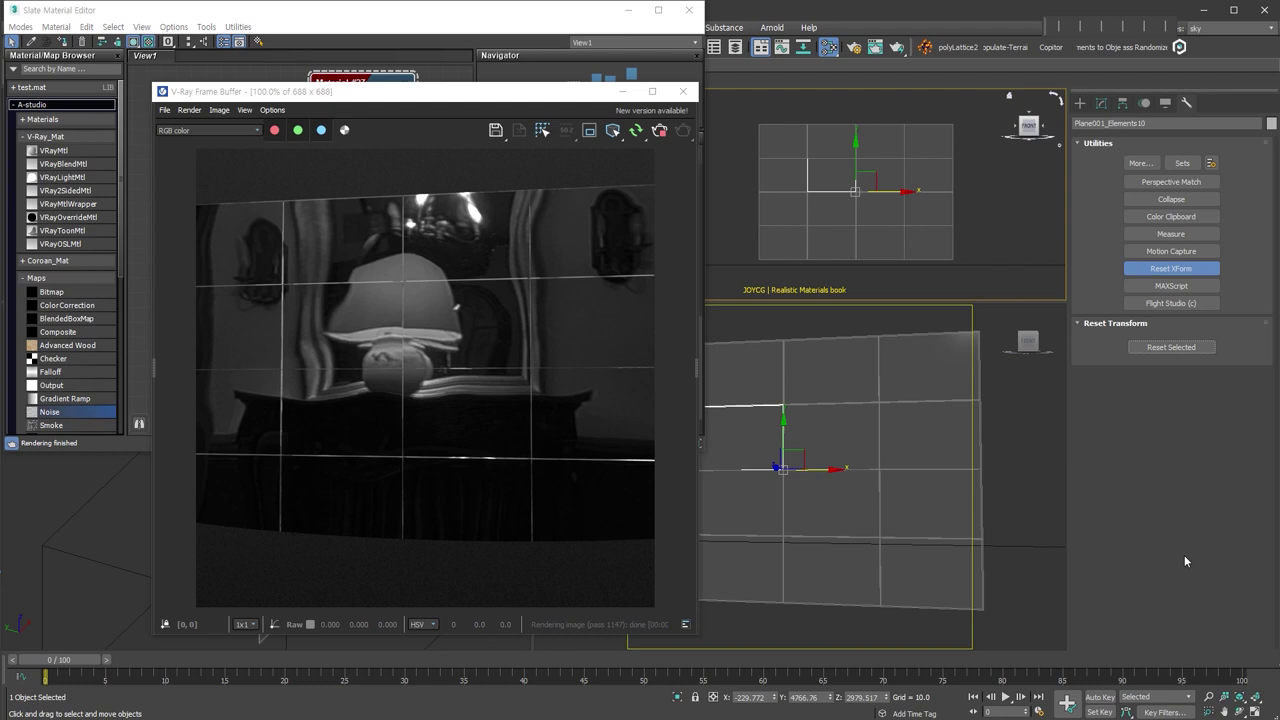
# Attach Plane001_Elements1–16 into one object via Attach List, then open the Elements to Objects script.
pyautogui.hotkey('ctrl', 'shift', 'x')
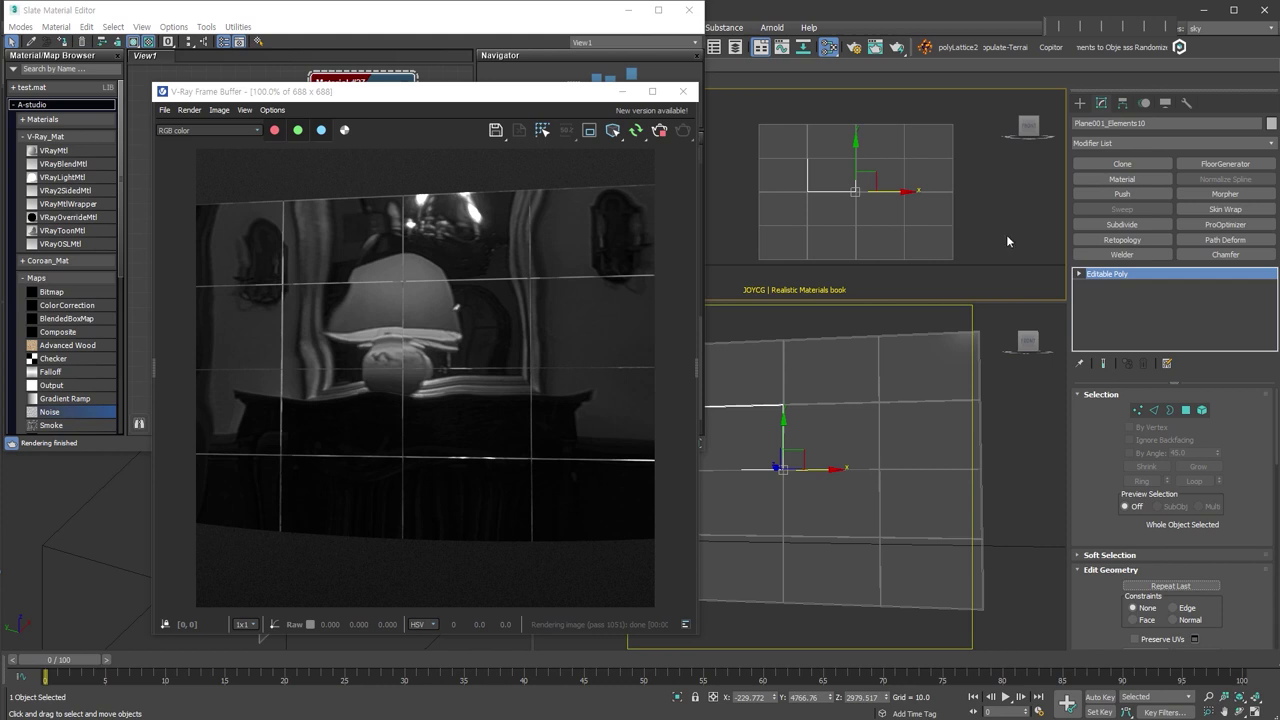
pyautogui.scroll(-3, 1106, 497)
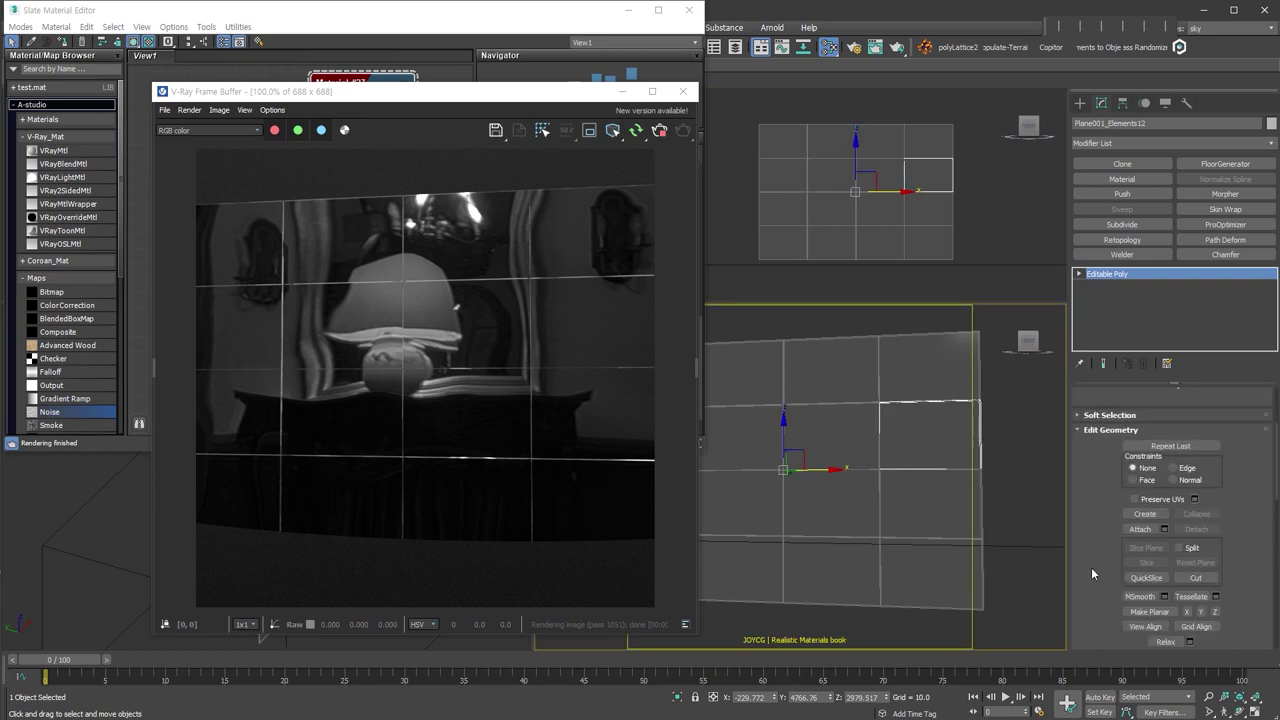
pyautogui.click(1164, 528)
pyautogui.click(12, 106)
pyautogui.click(90, 118)
pyautogui.keyDown('shift'); pyautogui.click(92, 286); pyautogui.keyUp('shift')
pyautogui.click(246, 374)
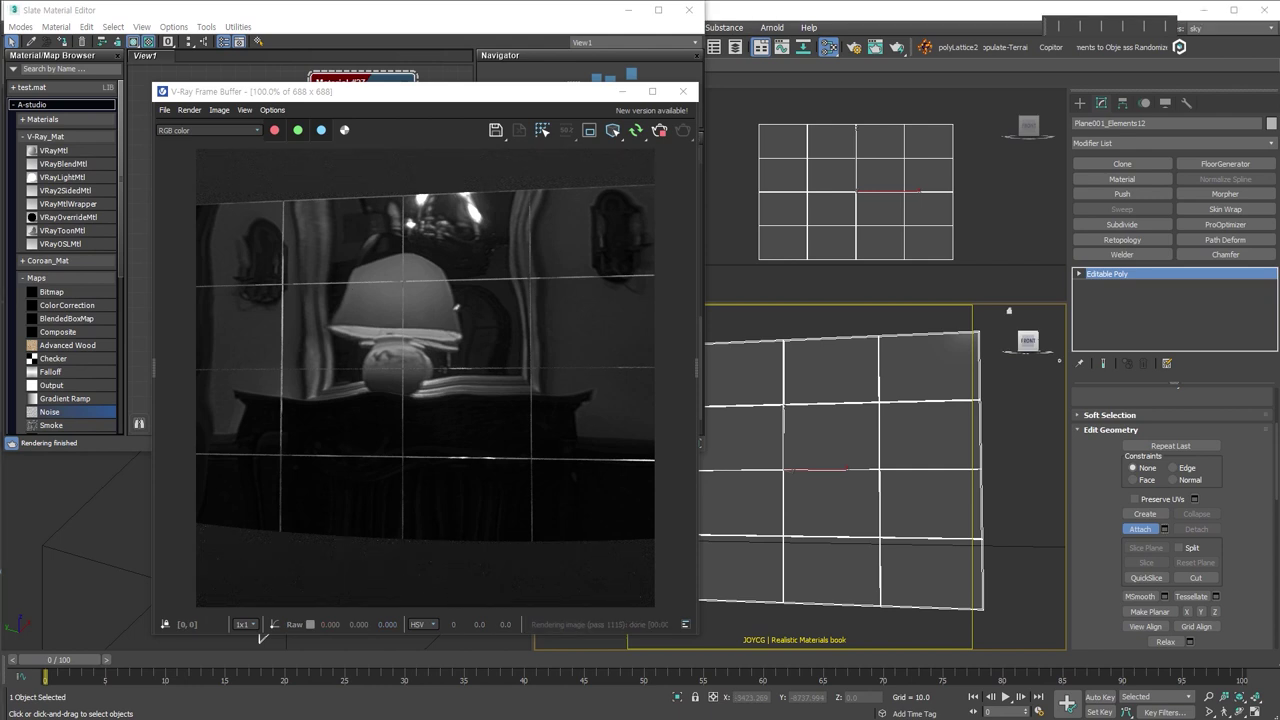
pyautogui.click(1110, 47)
pyautogui.moveTo(645, 262); pyautogui.dragTo(929, 259)
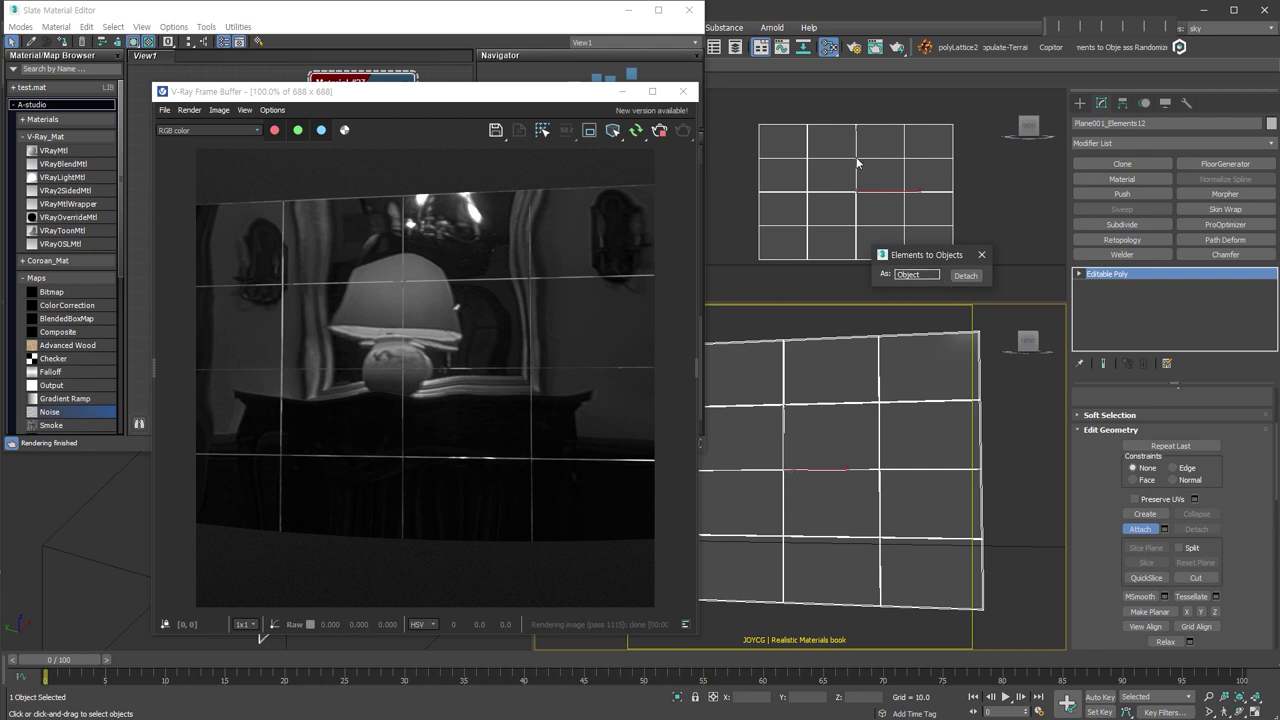
# Detach the joined wall's elements into individual objects and close the Elements to Objects dialog.
pyautogui.click(969, 279)
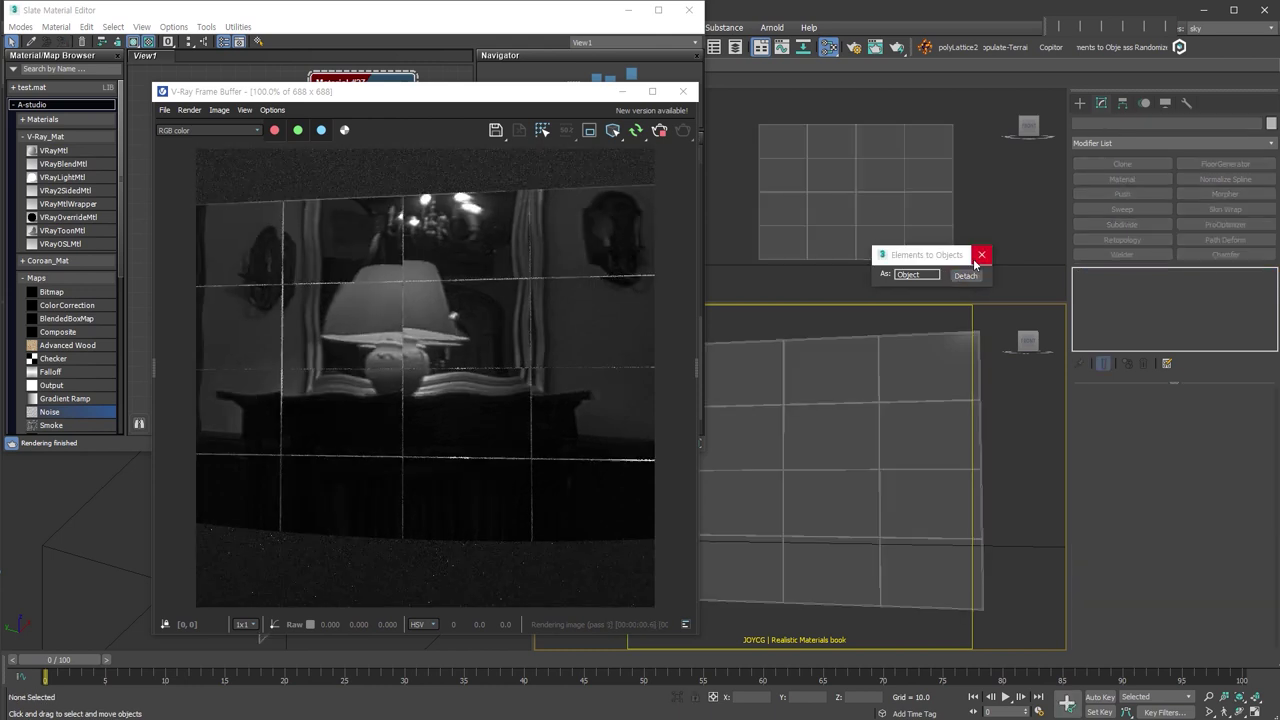
pyautogui.click(981, 255)
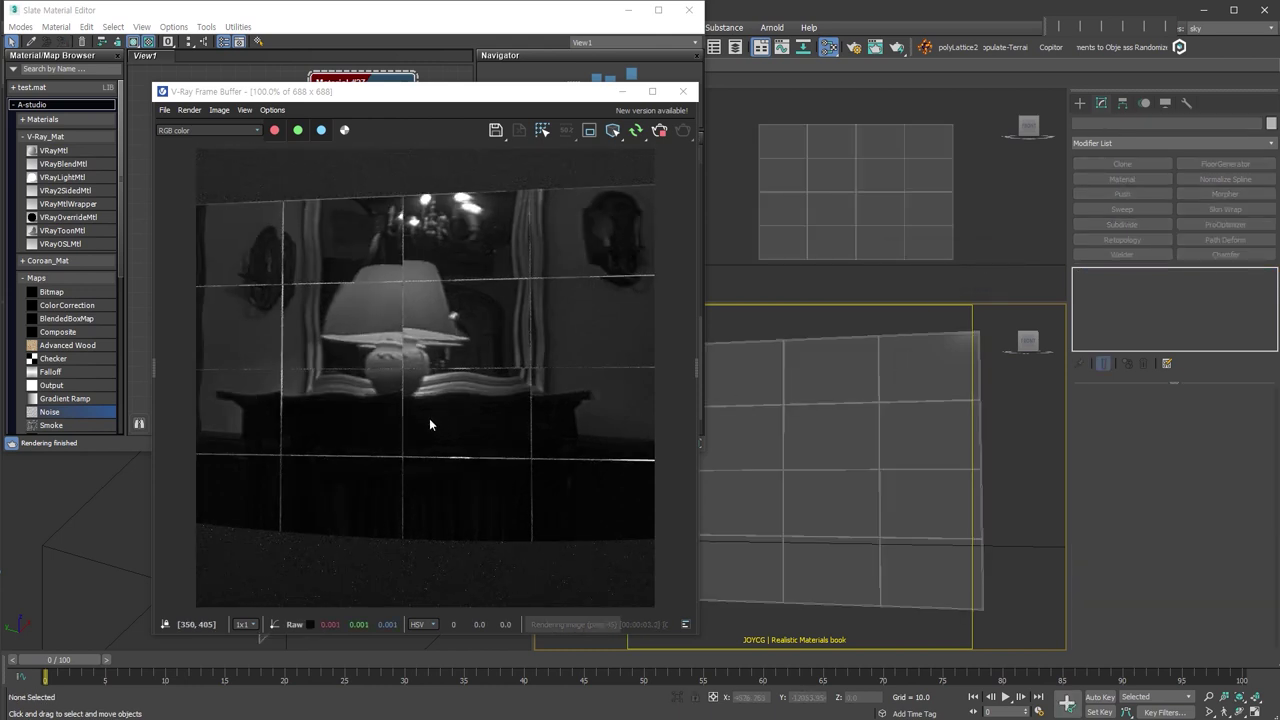